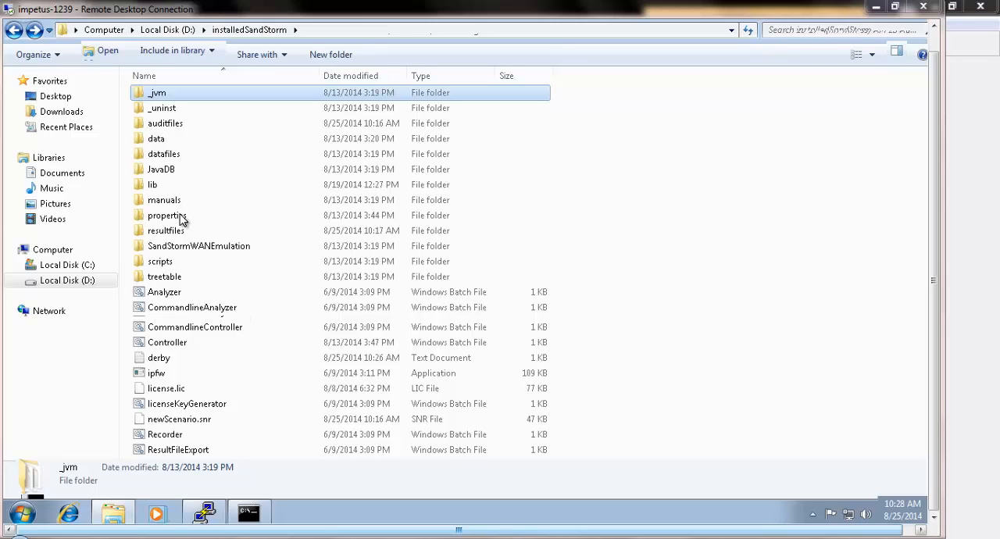
- Open the sandstorm.properties file from the properties folder of installedSandStorm in EditPlus
{"action": "left_click", "coordinate": [180, 217]}
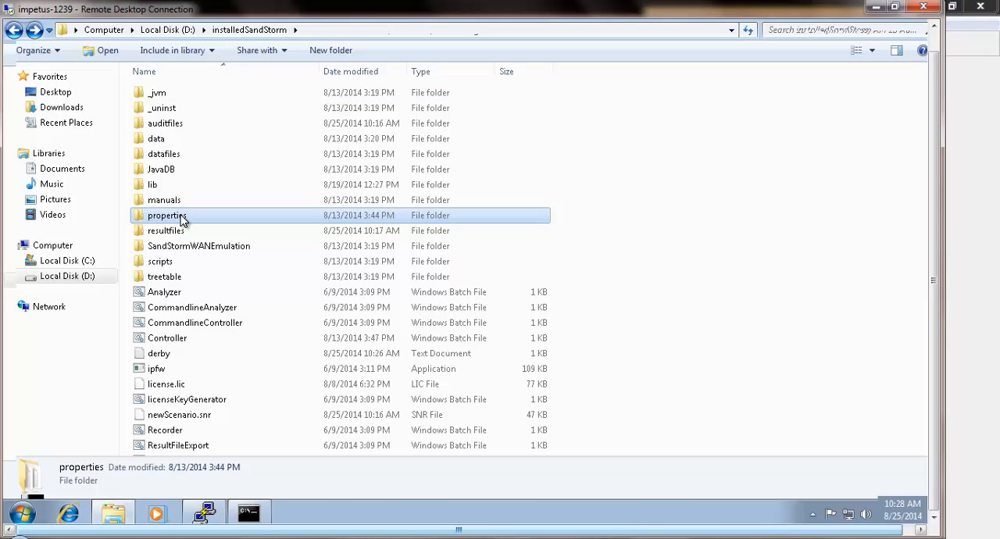
{"action": "right_click", "coordinate": [180, 219]}
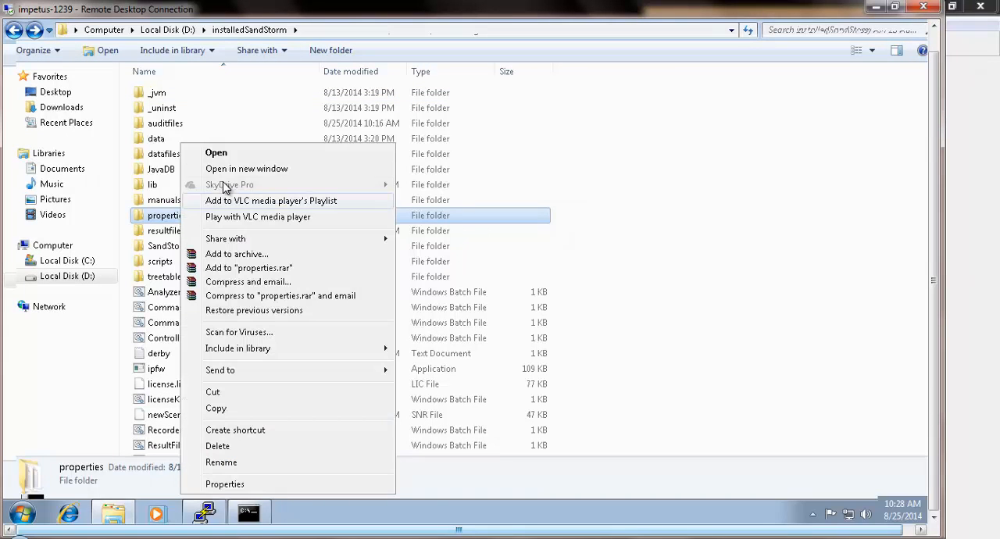
{"action": "left_click", "coordinate": [250, 157]}
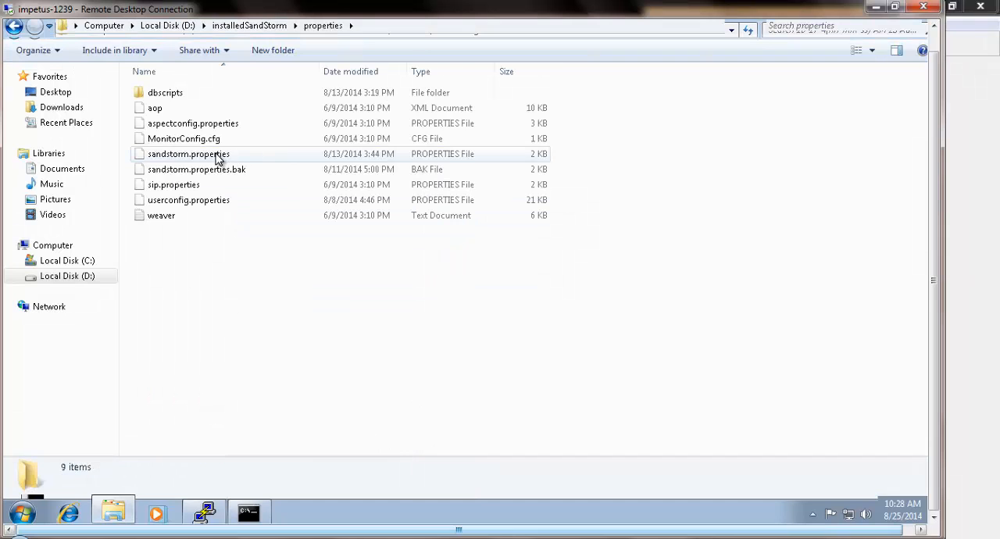
{"action": "left_click", "coordinate": [218, 157]}
{"action": "right_click", "coordinate": [218, 157]}
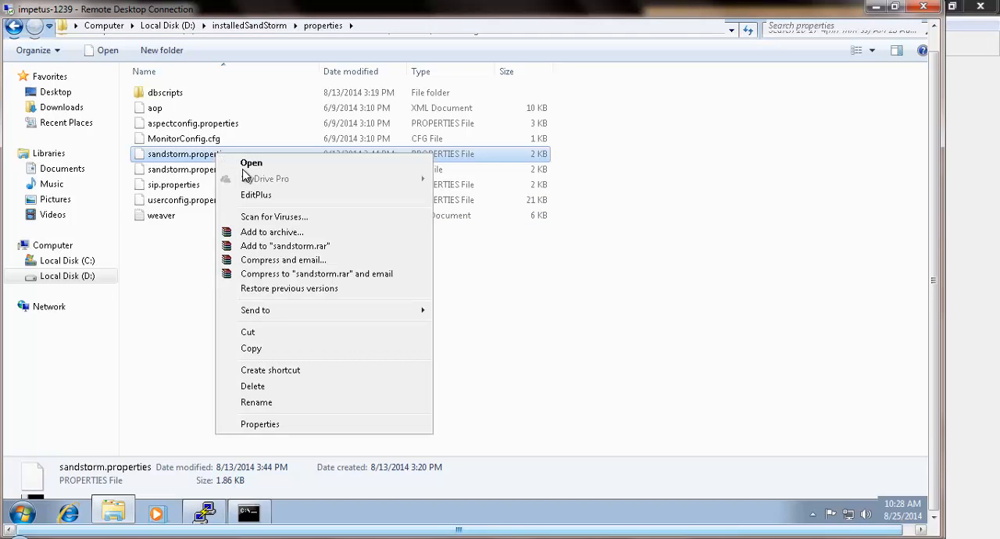
{"action": "left_click", "coordinate": [263, 196]}
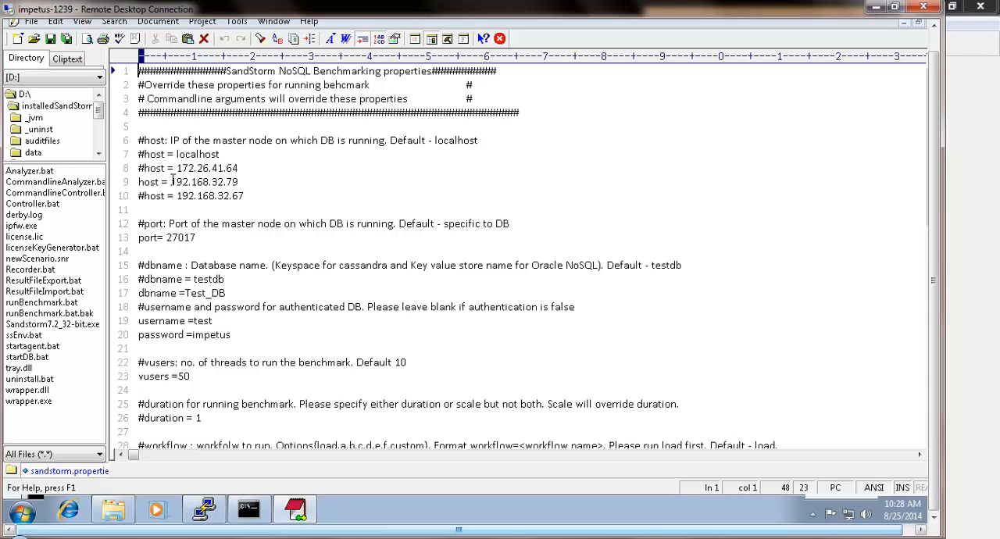
- Examine the active host, port, database name and login credential settings in sandstorm.properties
{"action": "left_click_drag", "start_coordinate": [171, 181], "coordinate": [283, 178]}
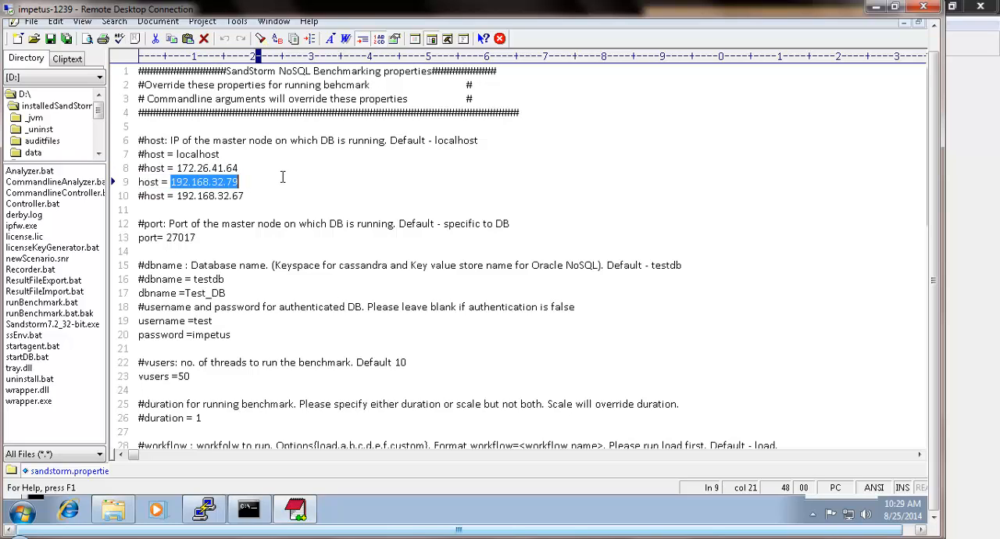
{"action": "left_click", "coordinate": [164, 237]}
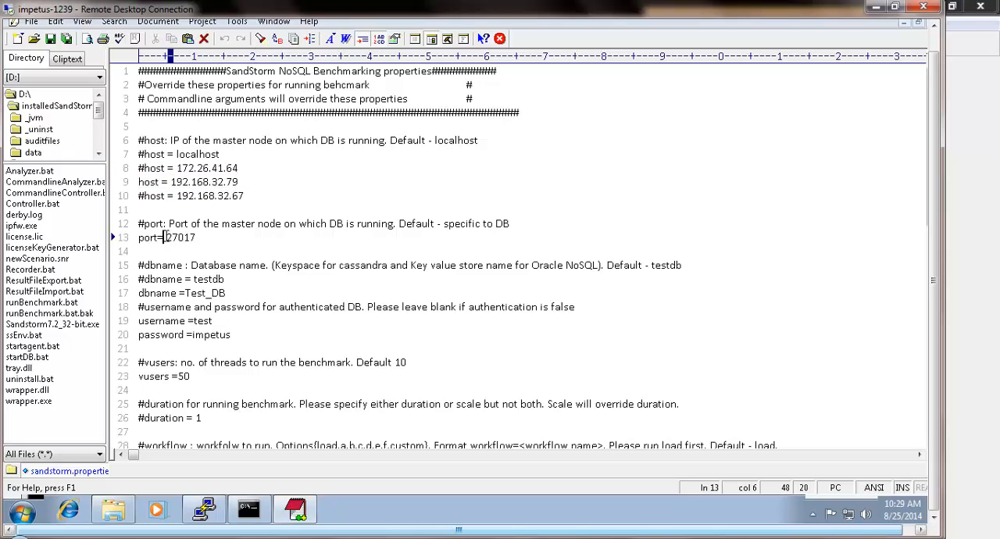
{"action": "left_click_drag", "start_coordinate": [164, 238], "coordinate": [196, 239]}
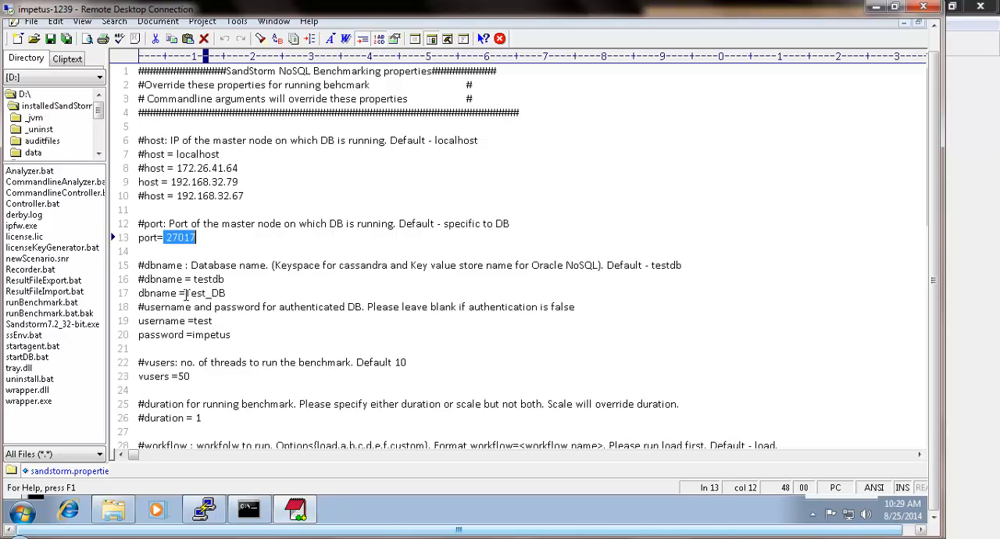
{"action": "left_click_drag", "start_coordinate": [186, 293], "coordinate": [232, 295]}
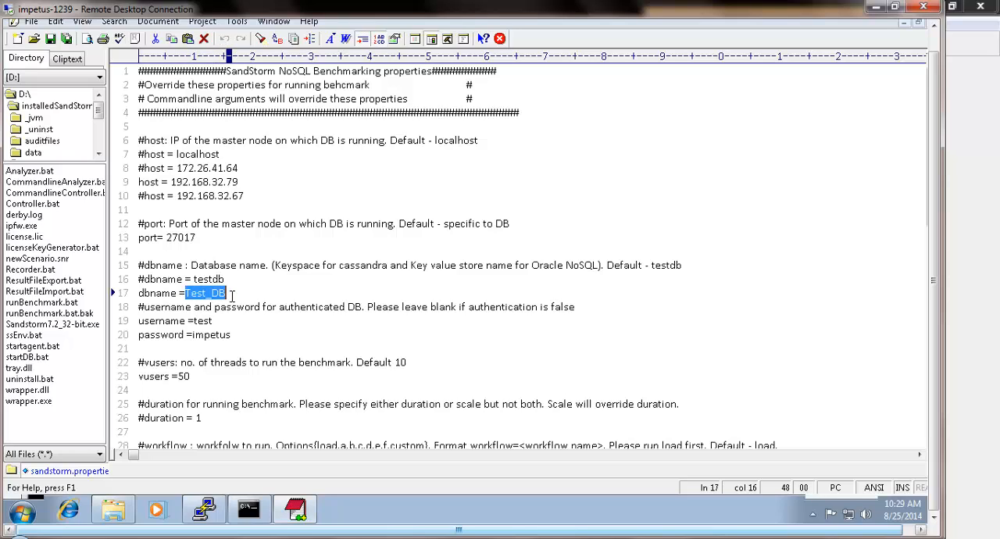
{"action": "left_click_drag", "start_coordinate": [194, 321], "coordinate": [234, 335]}
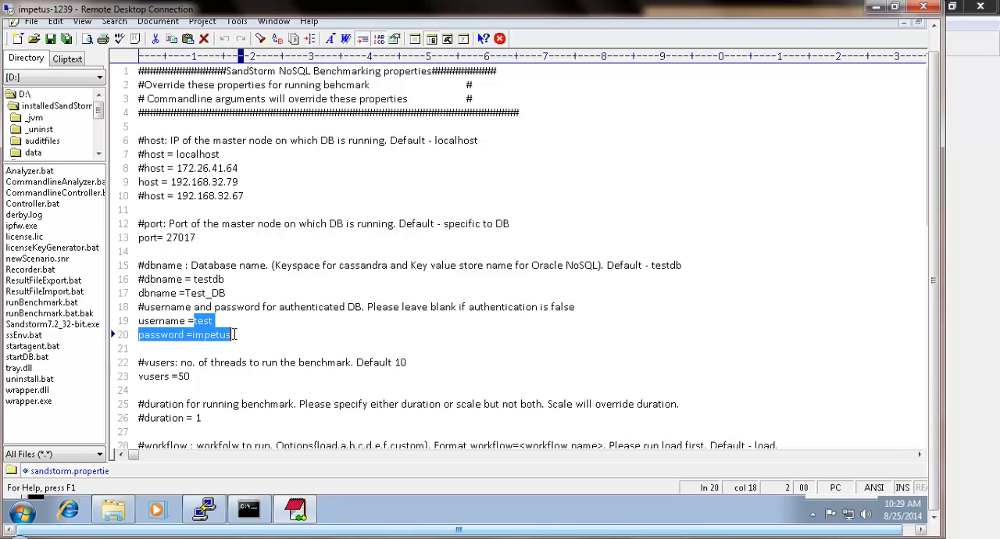
{"action": "left_click", "coordinate": [250, 342]}
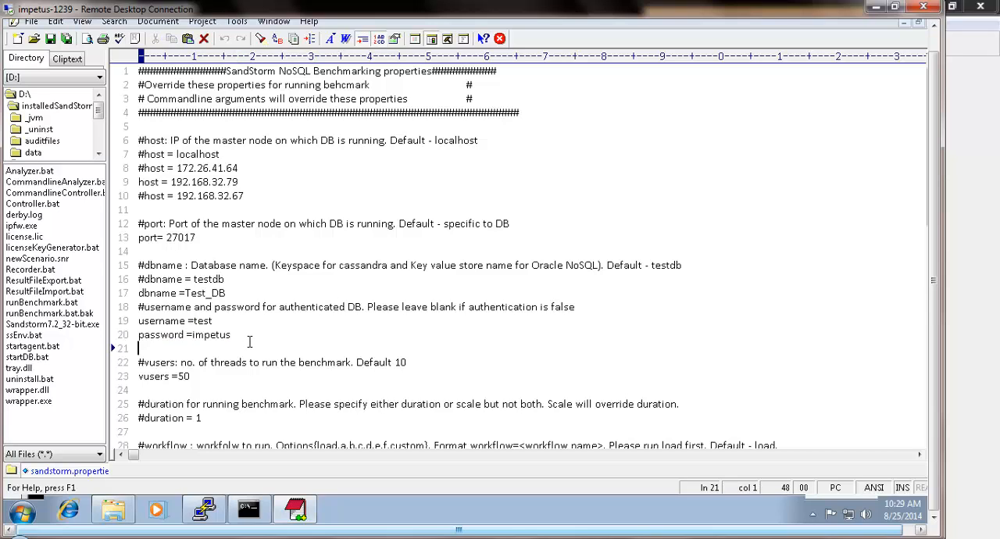
- Examine the vusers setting and the available workflow options in sandstorm.properties, and close the editor
{"action": "left_click", "coordinate": [226, 362]}
{"action": "scroll", "coordinate": [226, 364], "scroll_direction": "down", "scroll_amount": 2}
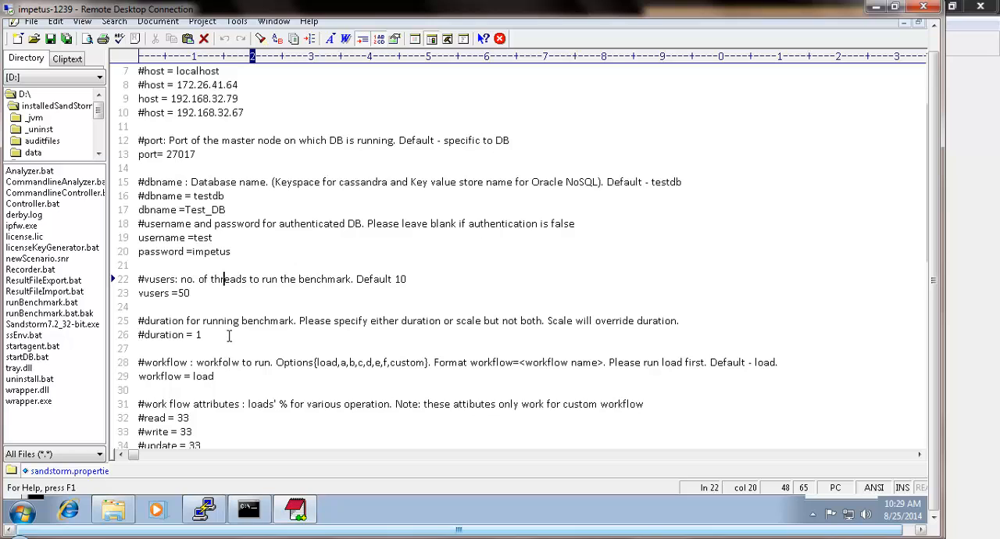
{"action": "scroll", "coordinate": [229, 336], "scroll_direction": "down", "scroll_amount": 1}
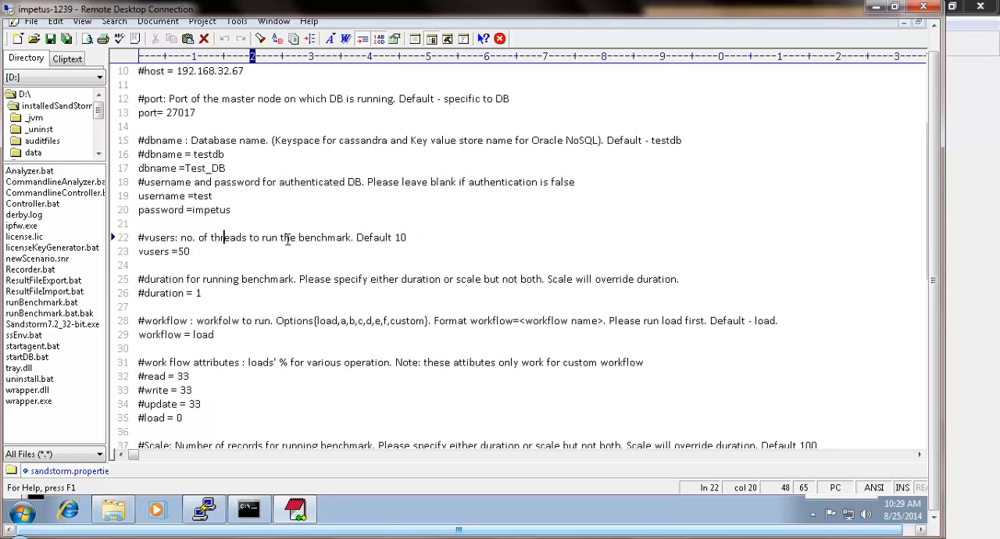
{"action": "double_click", "coordinate": [399, 238]}
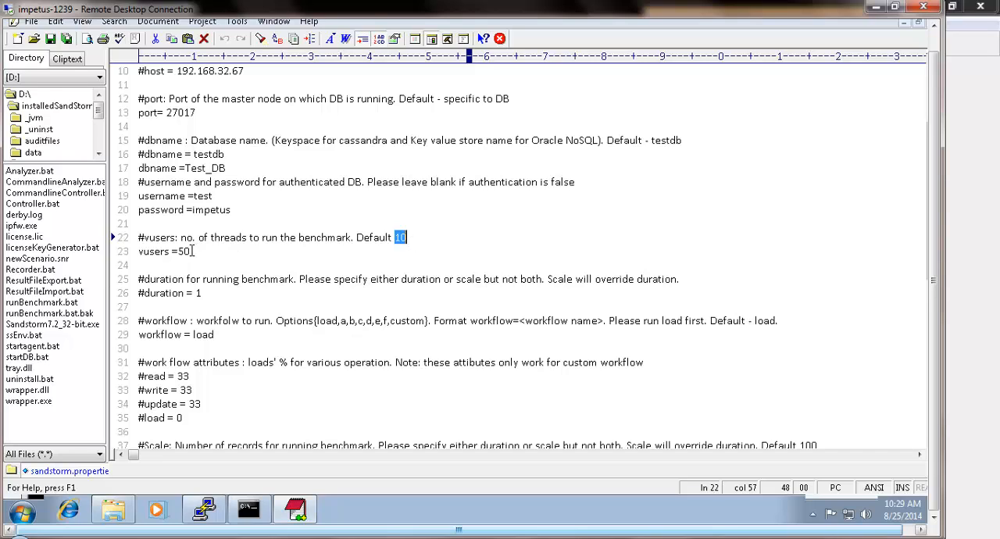
{"action": "left_click_drag", "start_coordinate": [190, 252], "coordinate": [179, 253]}
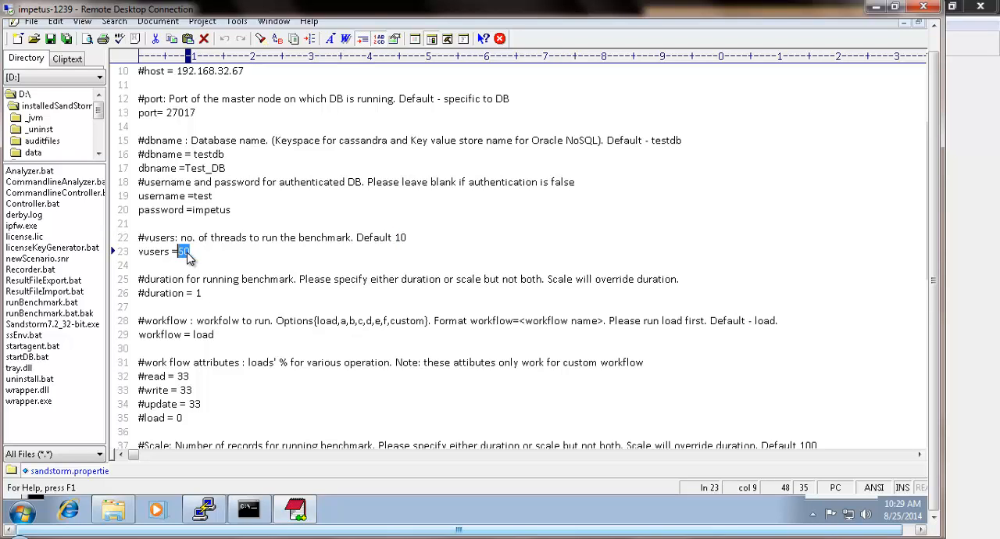
{"action": "left_click", "coordinate": [198, 252]}
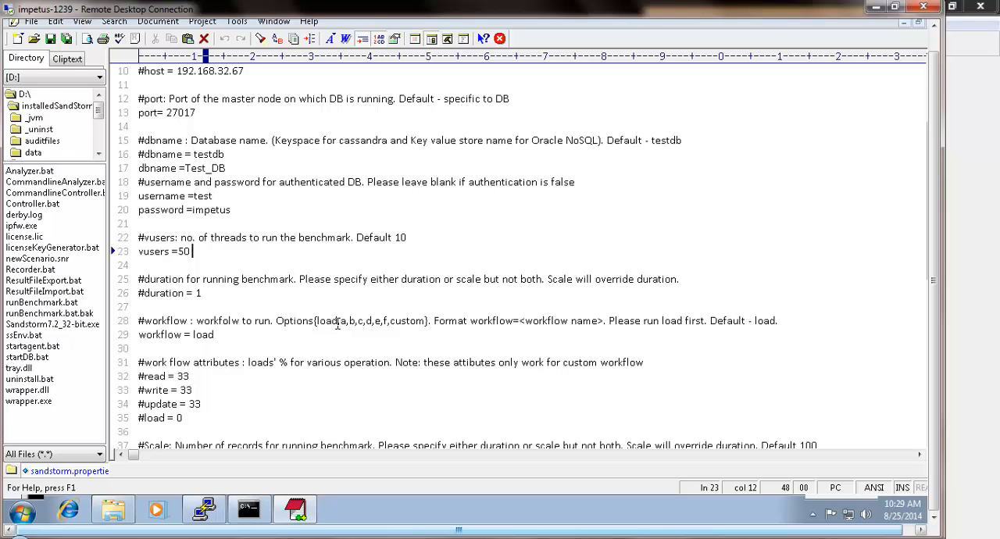
{"action": "left_click_drag", "start_coordinate": [337, 321], "coordinate": [316, 321]}
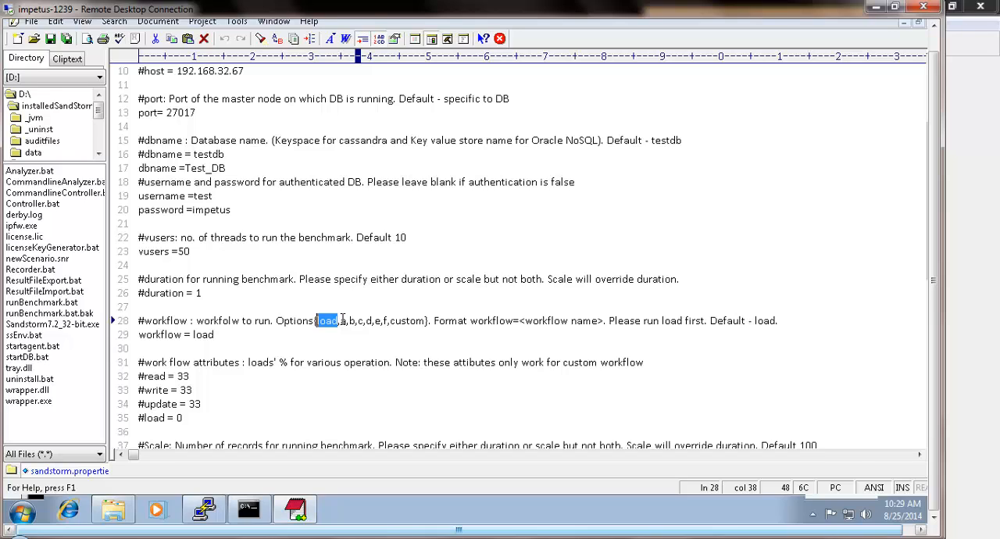
{"action": "left_click_drag", "start_coordinate": [341, 321], "coordinate": [418, 323]}
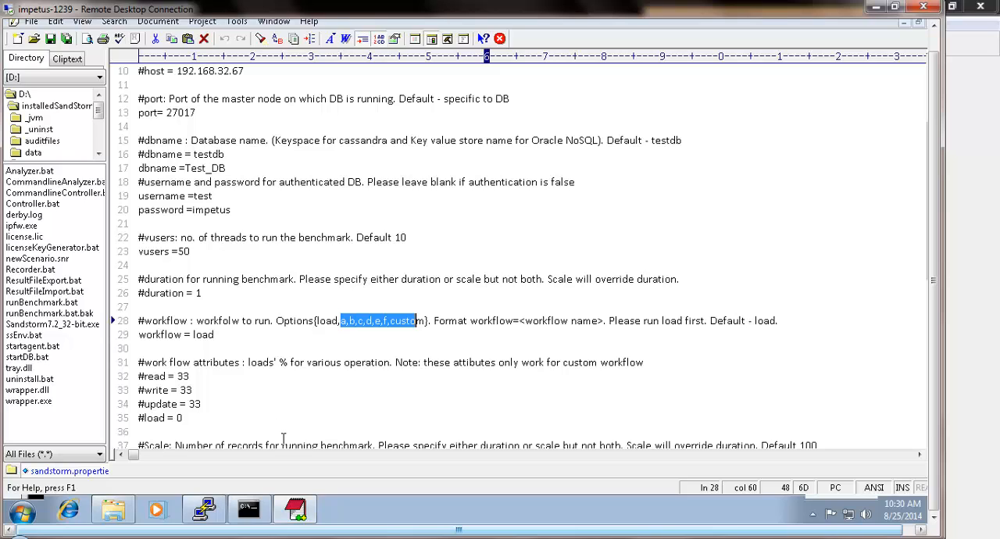
{"action": "right_click", "coordinate": [296, 518]}
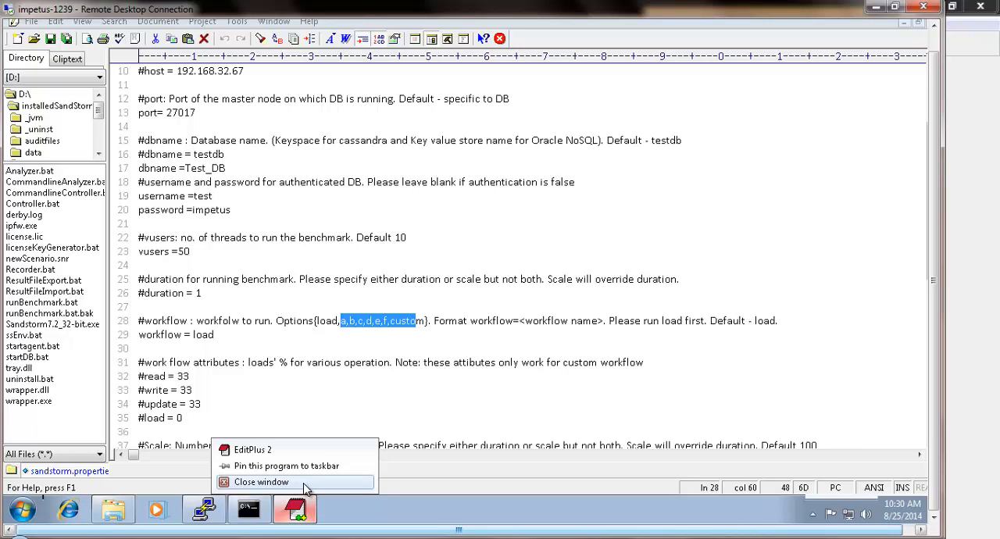
{"action": "left_click", "coordinate": [305, 483]}
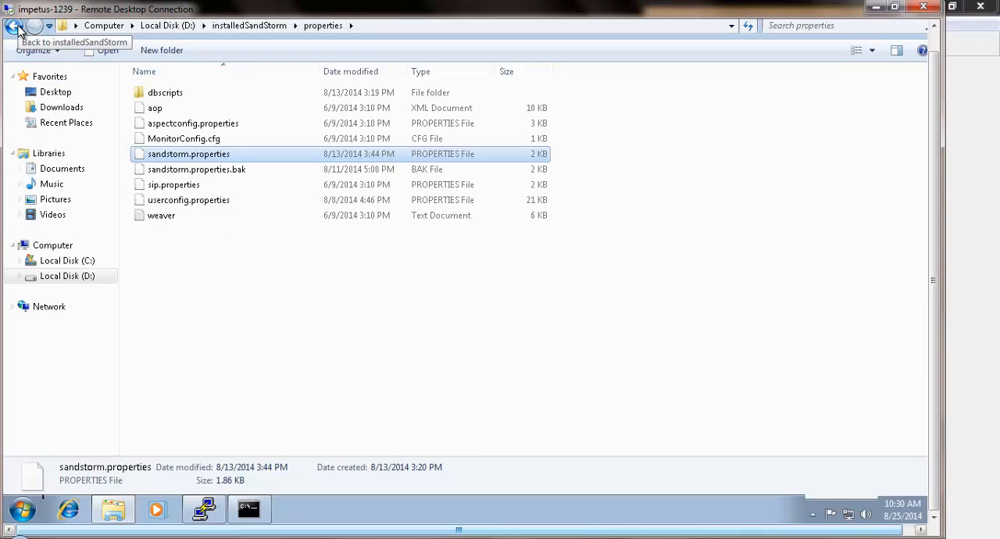
- Return to the installedSandStorm folder and open the runBenchmark batch file in EditPlus
{"action": "left_click", "coordinate": [15, 26]}
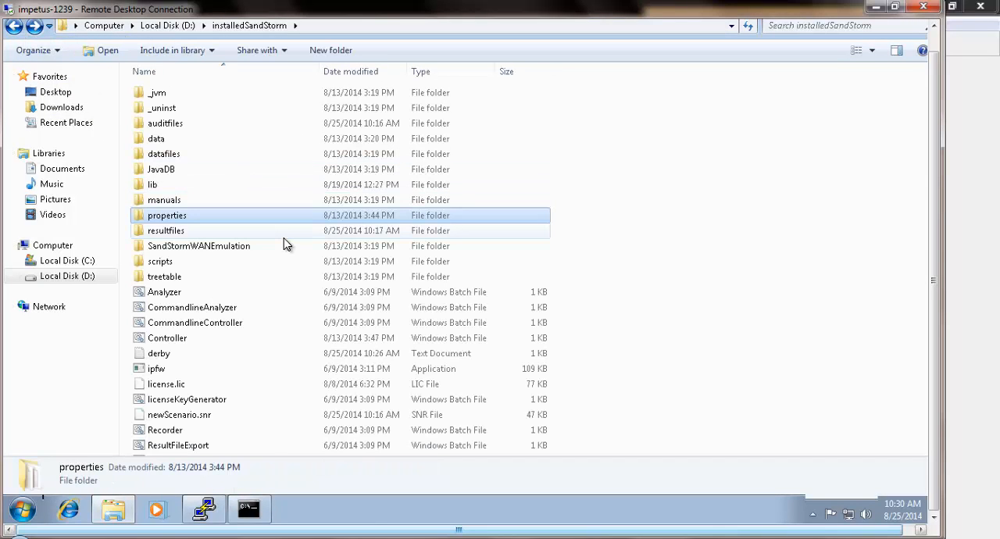
{"action": "left_click", "coordinate": [284, 236]}
{"action": "scroll", "coordinate": [284, 238], "scroll_direction": "down", "scroll_amount": 2}
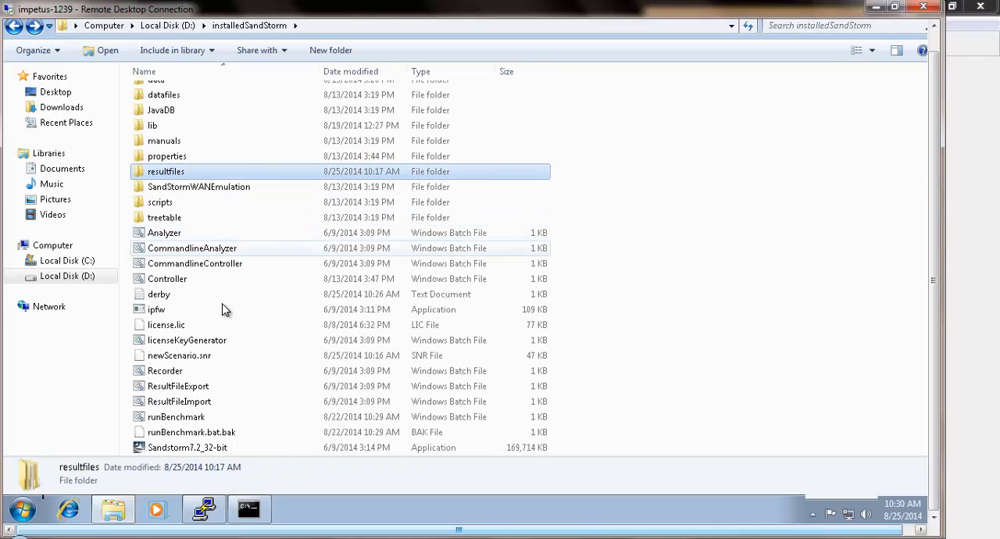
{"action": "right_click", "coordinate": [199, 420]}
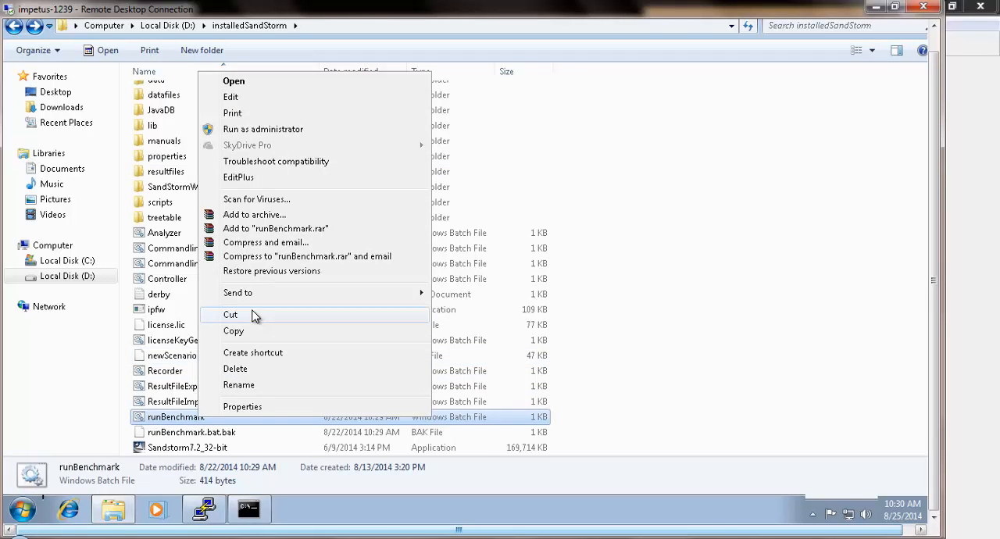
{"action": "left_click", "coordinate": [289, 179]}
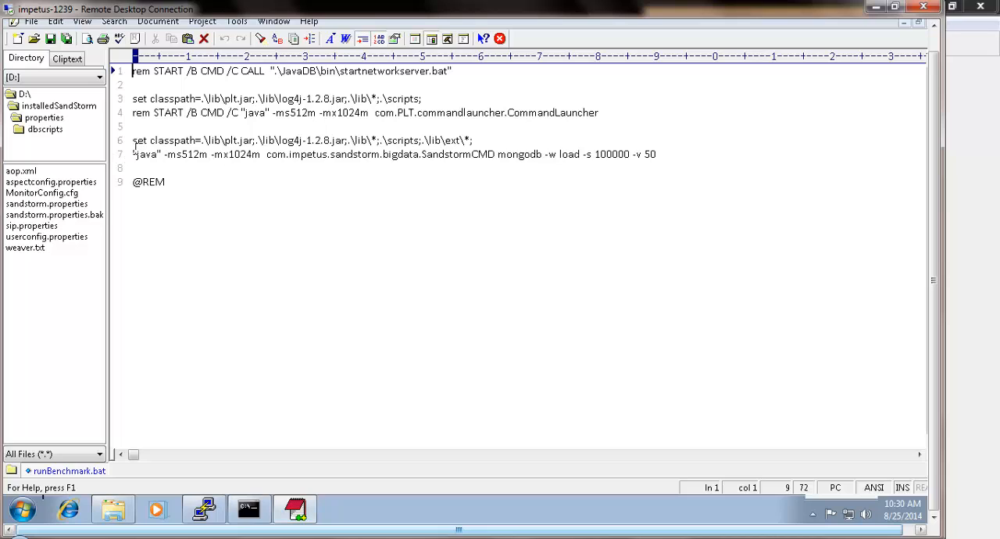
- Examine the mongodb Java command in runBenchmark.bat, including its -w, -s and -v arguments, and close the editor
{"action": "left_click_drag", "start_coordinate": [134, 154], "coordinate": [670, 153]}
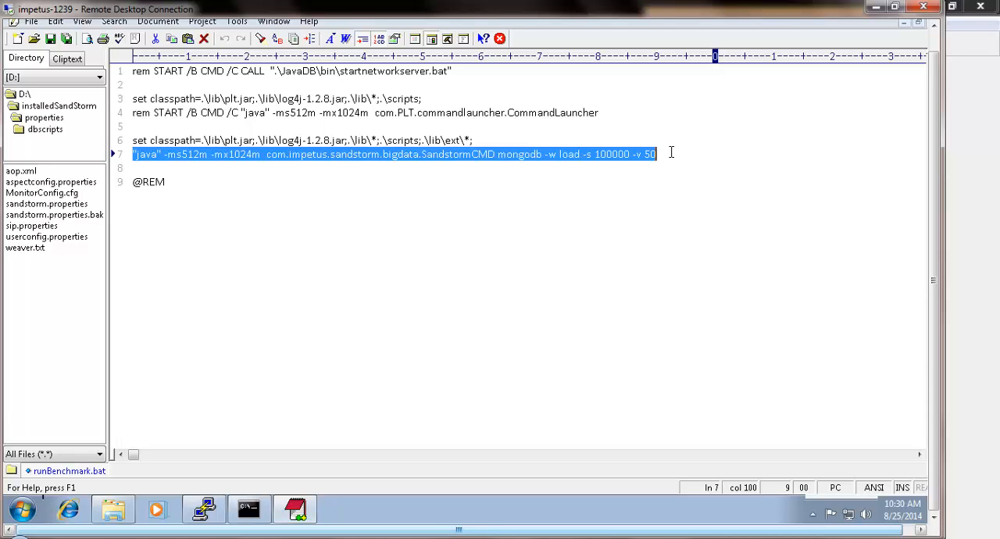
{"action": "left_click", "coordinate": [552, 151]}
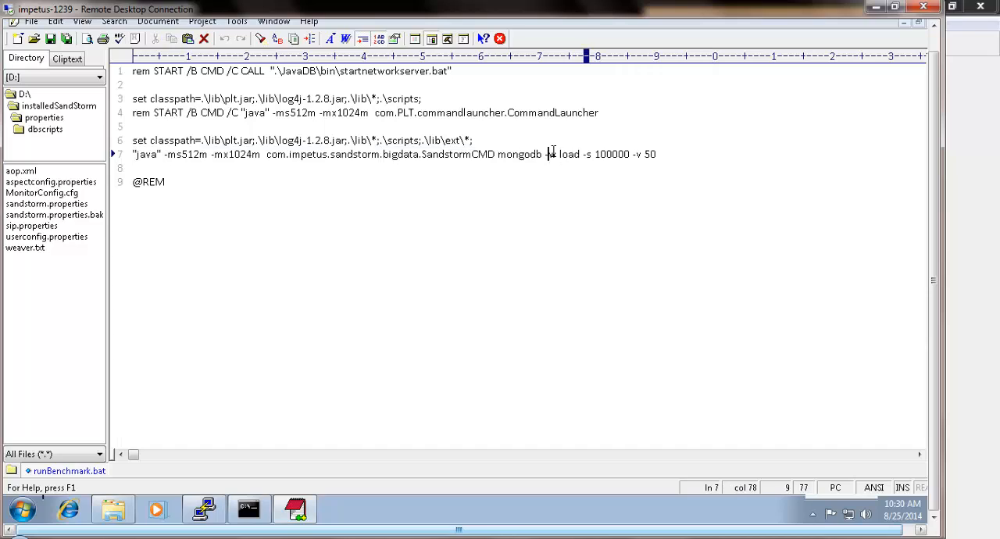
{"action": "left_click_drag", "start_coordinate": [550, 154], "coordinate": [582, 156]}
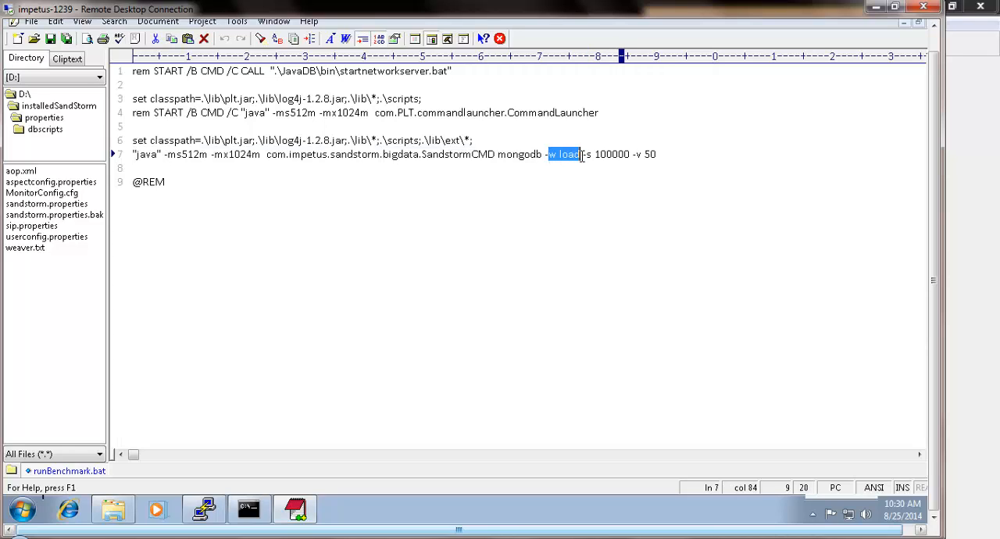
{"action": "left_click", "coordinate": [575, 196]}
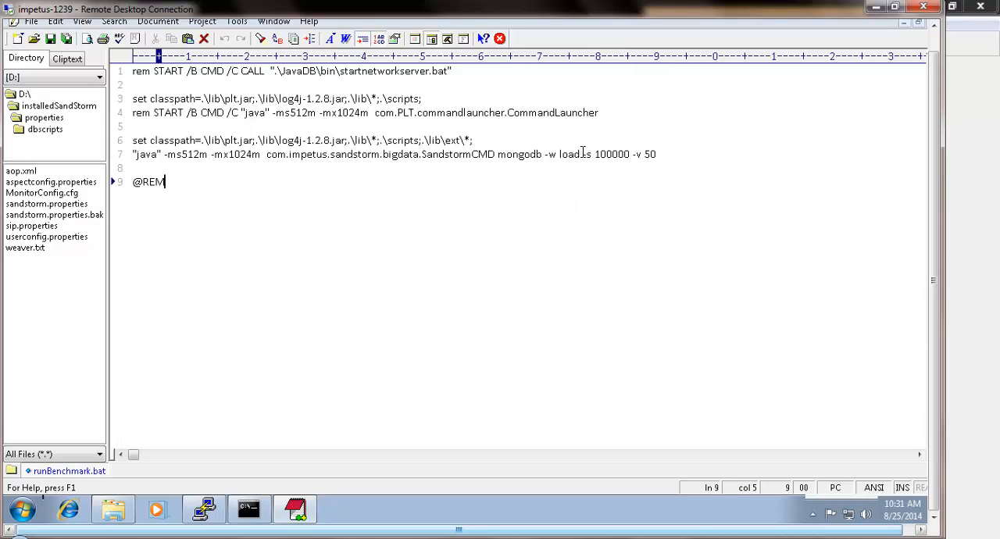
{"action": "left_click_drag", "start_coordinate": [583, 154], "coordinate": [560, 154]}
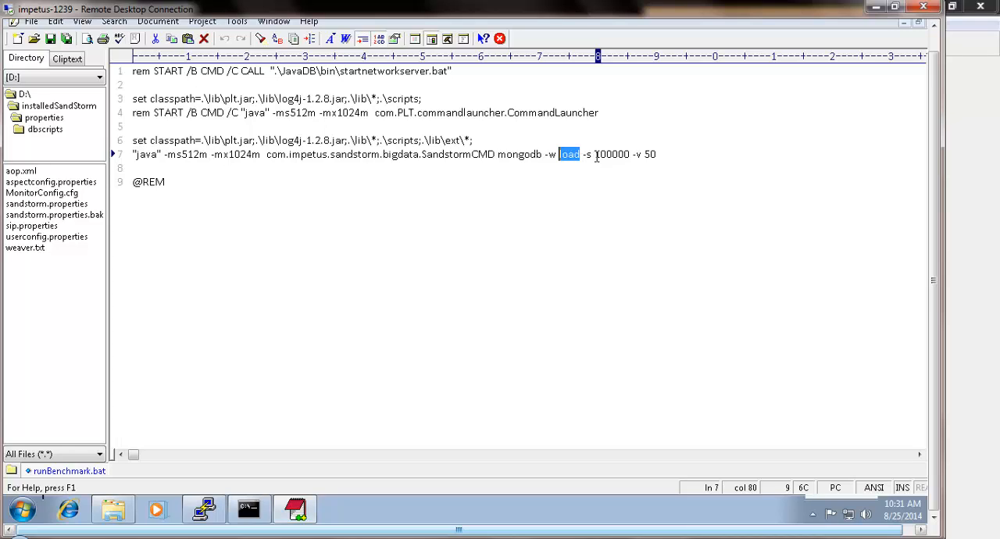
{"action": "left_click_drag", "start_coordinate": [595, 156], "coordinate": [630, 155]}
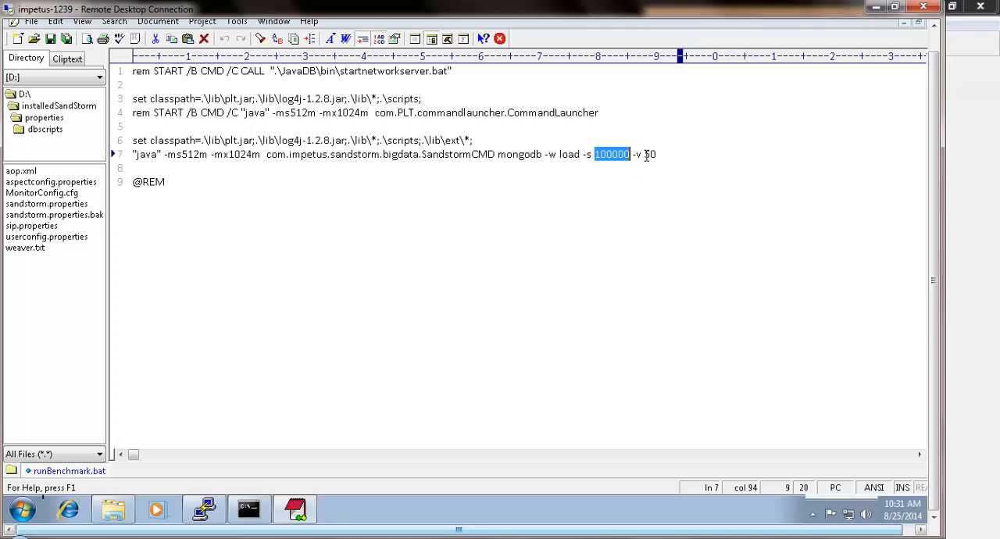
{"action": "left_click_drag", "start_coordinate": [645, 155], "coordinate": [659, 154]}
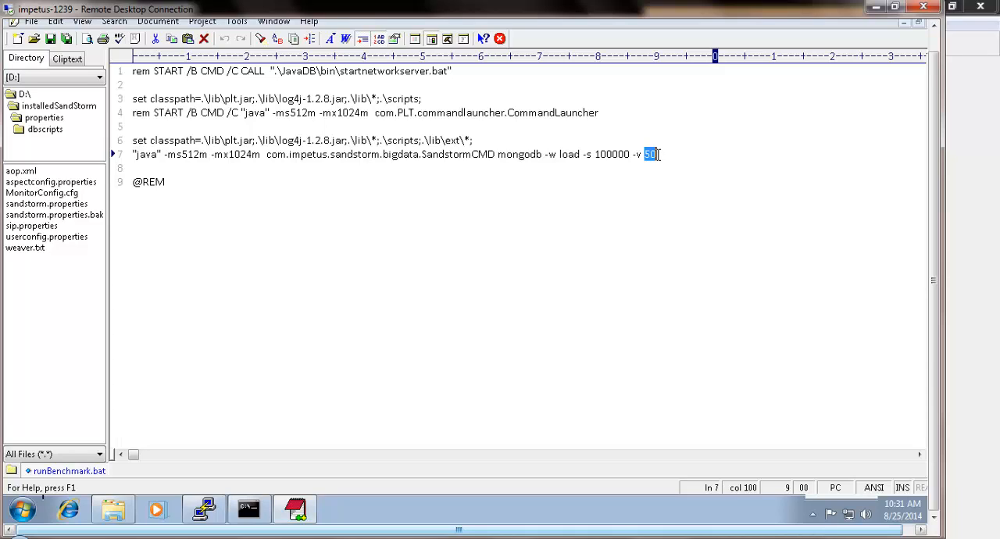
{"action": "left_click", "coordinate": [659, 154]}
{"action": "left_click", "coordinate": [592, 154]}
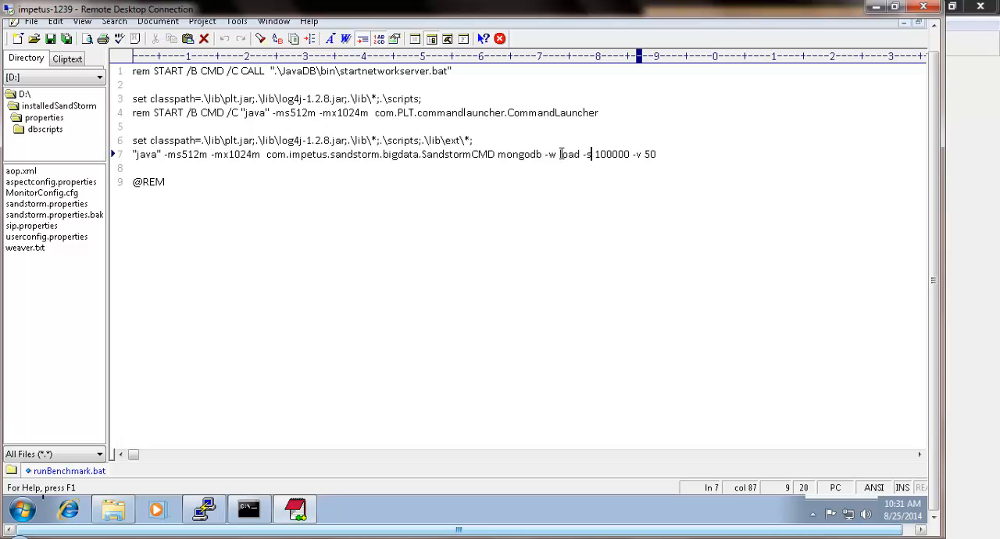
{"action": "left_click_drag", "start_coordinate": [560, 154], "coordinate": [582, 154]}
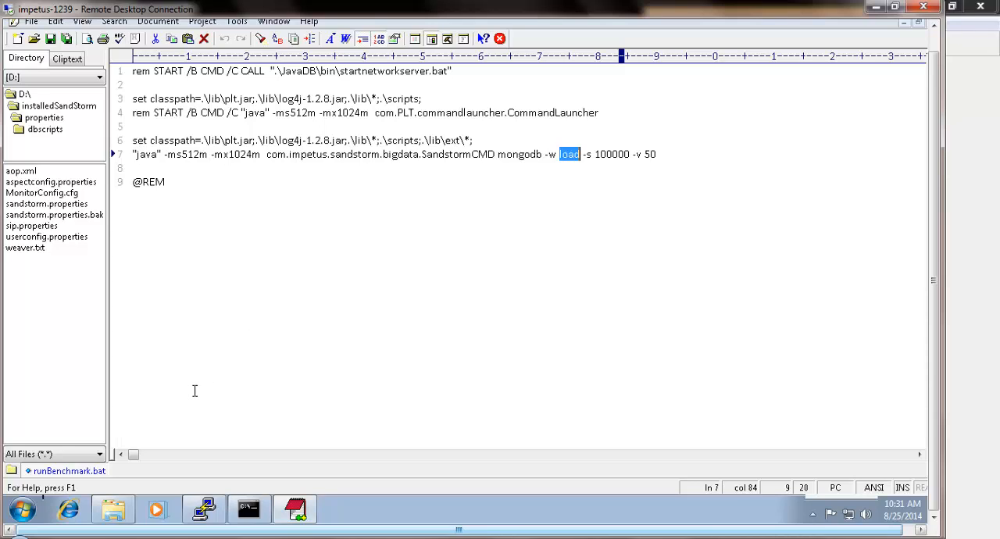
{"action": "right_click", "coordinate": [296, 510]}
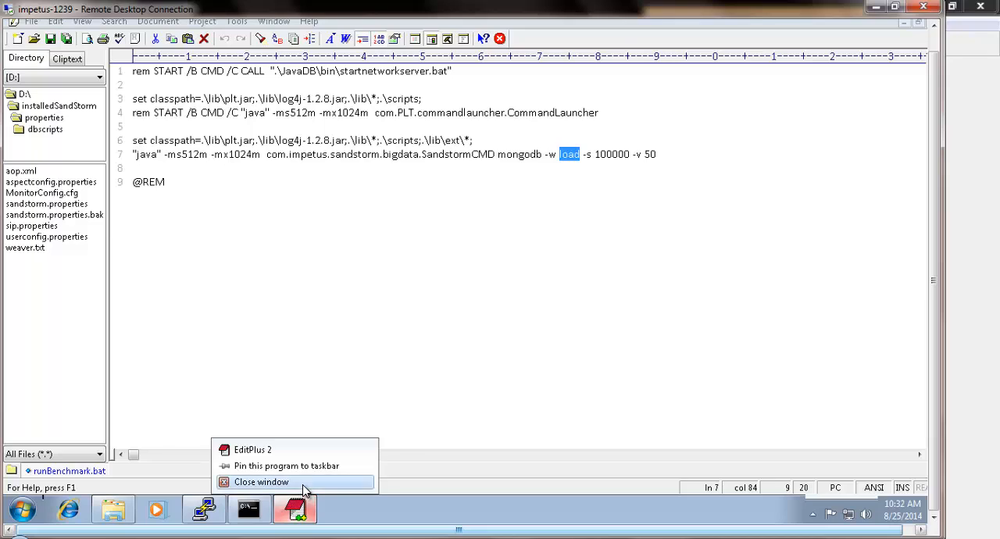
{"action": "left_click", "coordinate": [302, 483]}
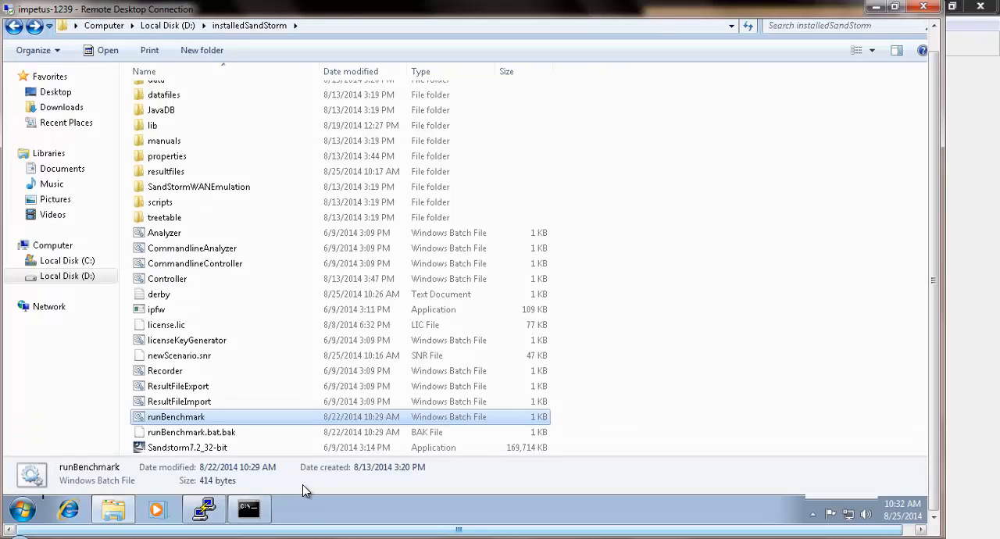
- Run the startDB and startagent batch files from the installedSandStorm folder to start the database server and the agent
{"action": "left_click", "coordinate": [302, 310]}
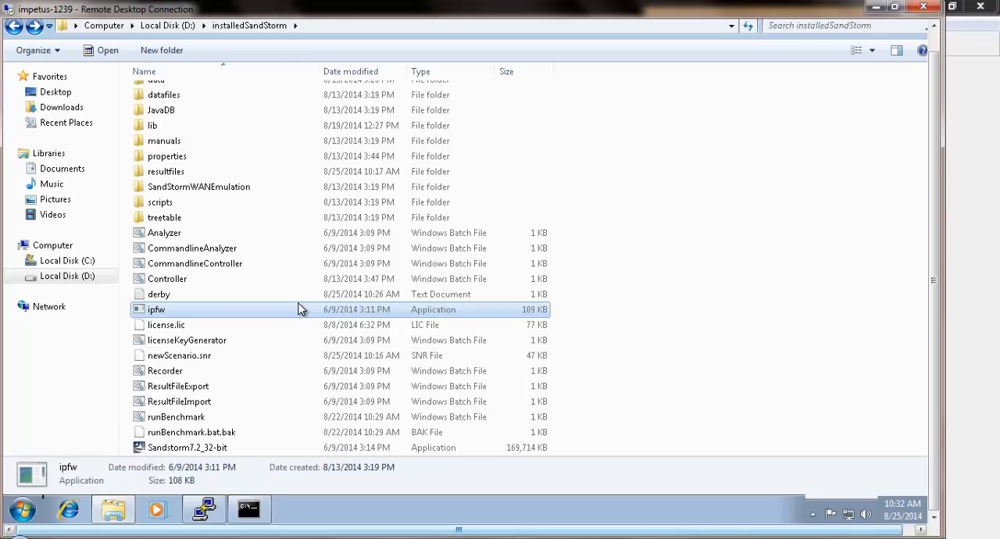
{"action": "scroll", "coordinate": [301, 309], "scroll_direction": "down", "scroll_amount": 1}
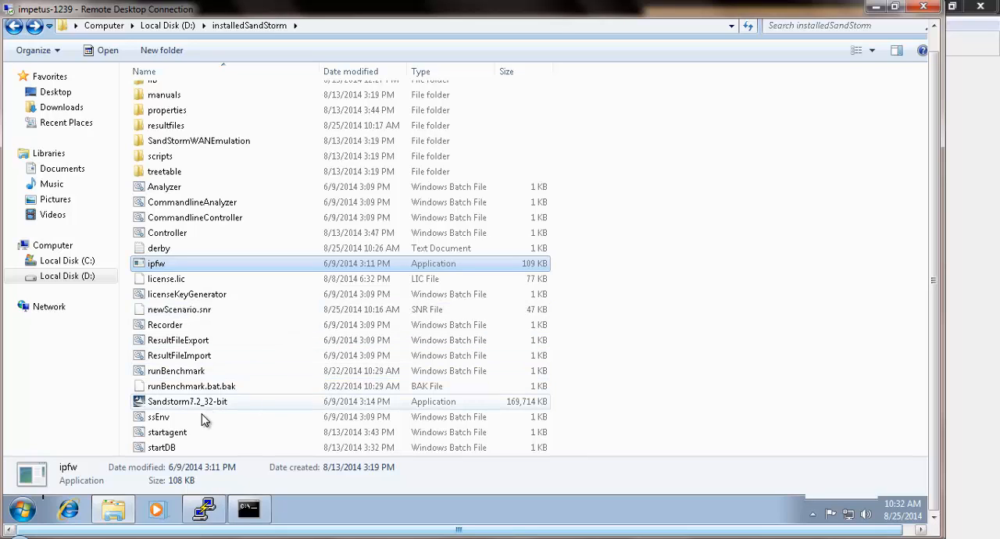
{"action": "left_click", "coordinate": [185, 438]}
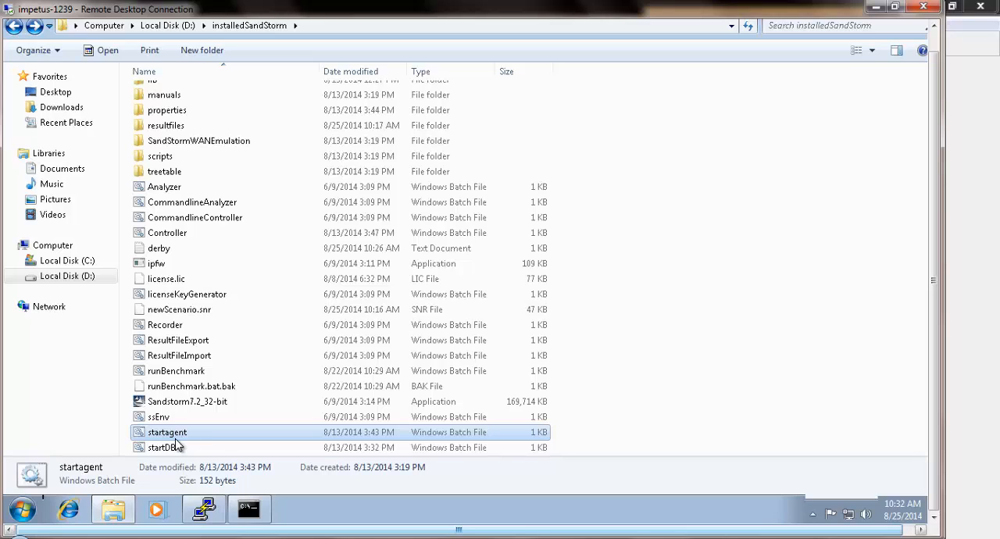
{"action": "double_click", "coordinate": [173, 452]}
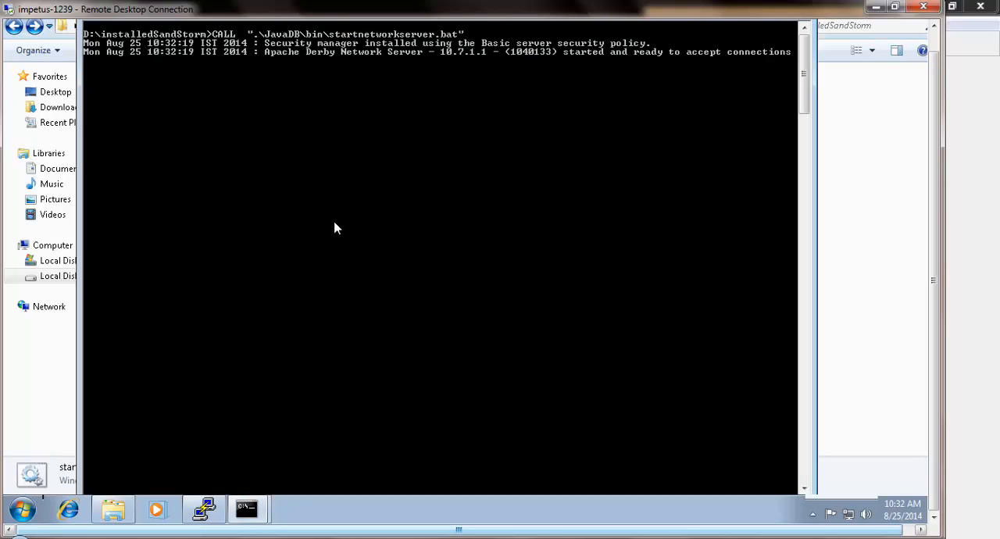
{"action": "left_click", "coordinate": [114, 509]}
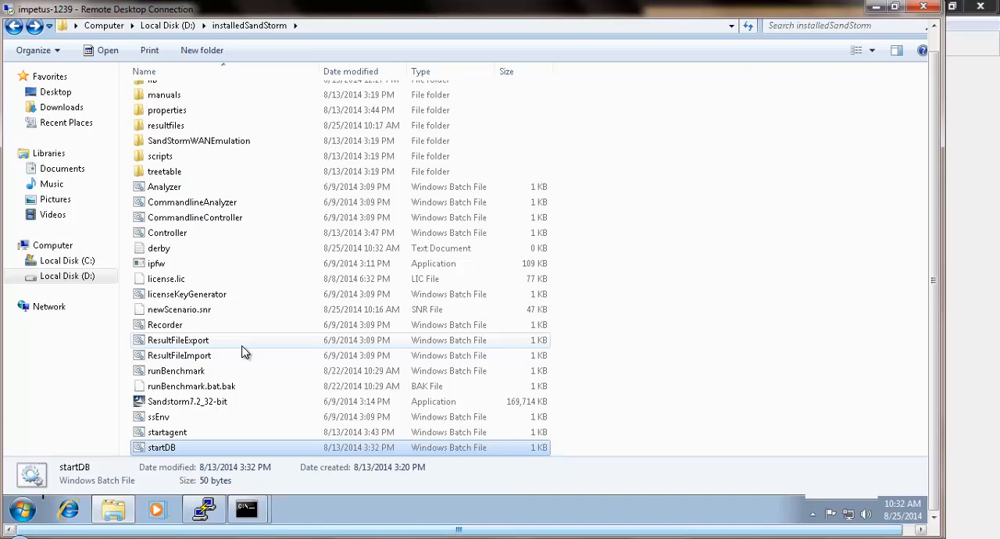
{"action": "double_click", "coordinate": [185, 433]}
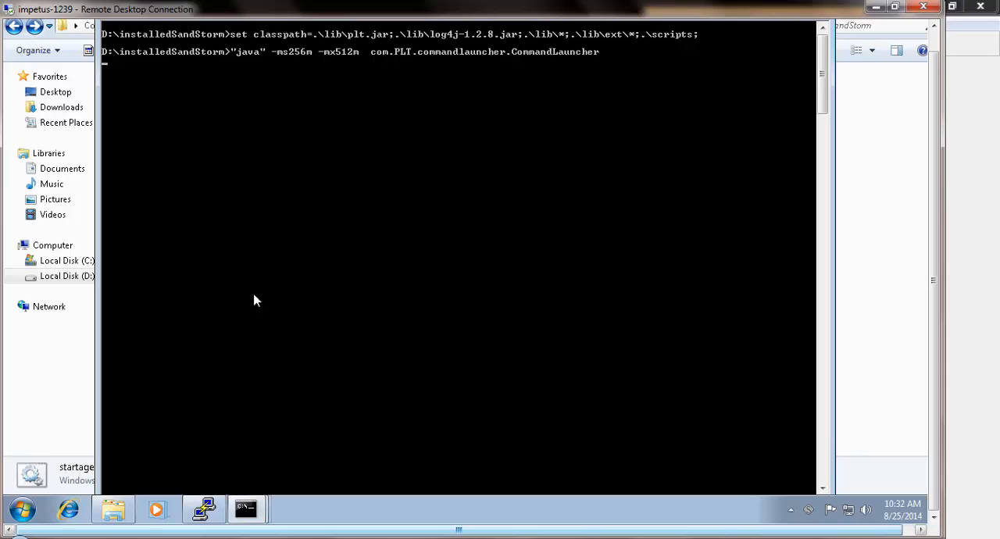
- Switch to the administrator command prompt and enter runBenchmark.bat at the D:\installedSandStorm prompt without executing it
{"action": "left_click", "coordinate": [249, 508]}
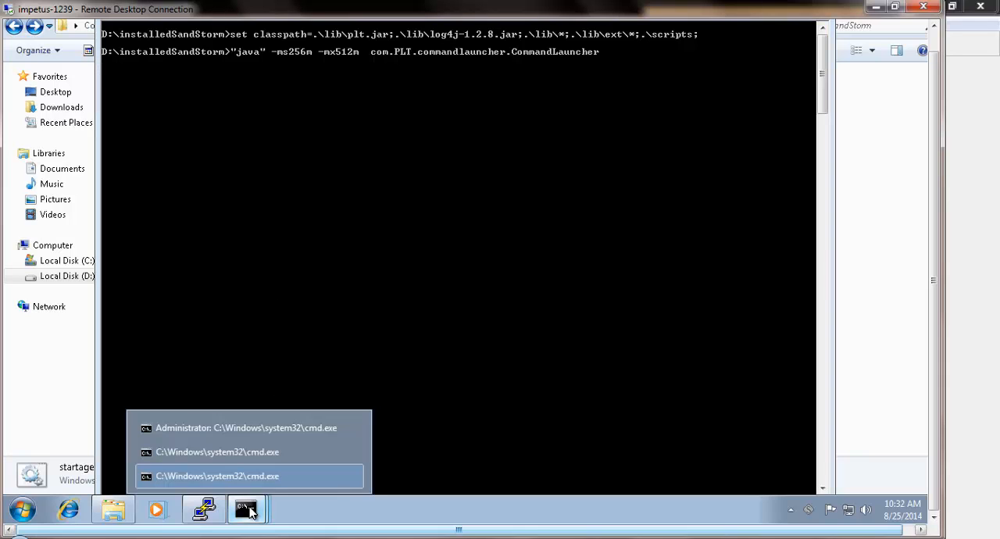
{"action": "left_click", "coordinate": [288, 435]}
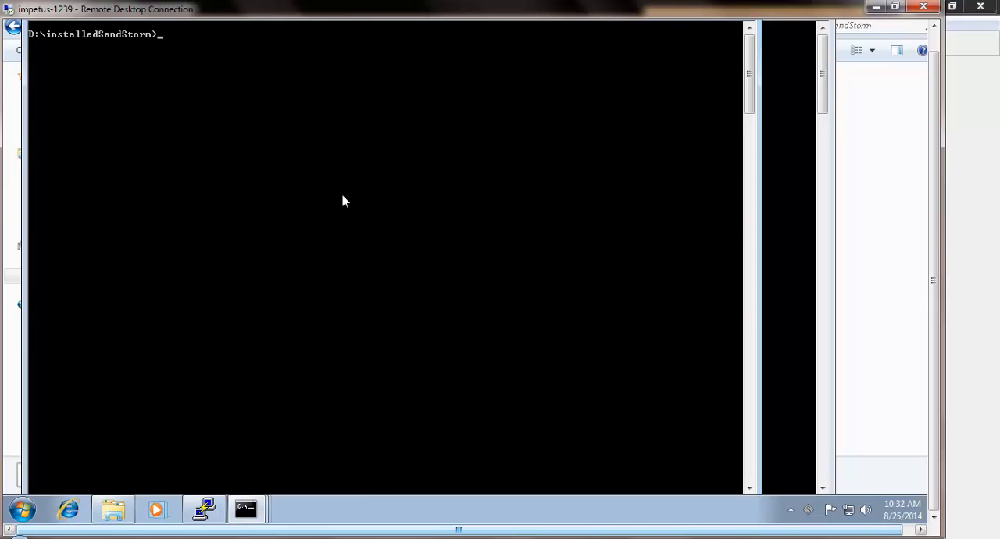
{"action": "type", "text": "run"}
{"action": "key", "text": "Tab"}
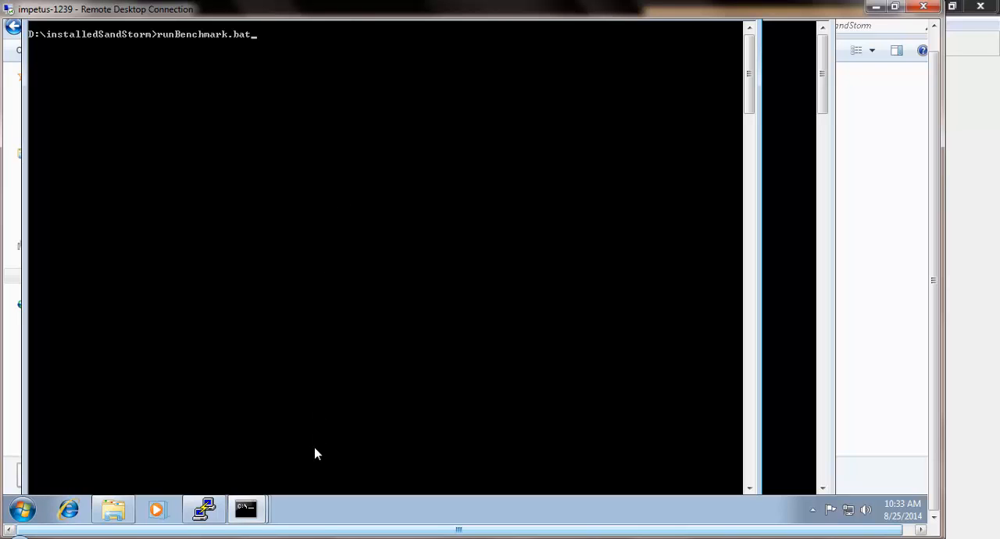
- Switch to Robomongo and view the documents of the Test_Table collection in Test_DB
{"action": "mouse_move", "coordinate": [302, 531]}
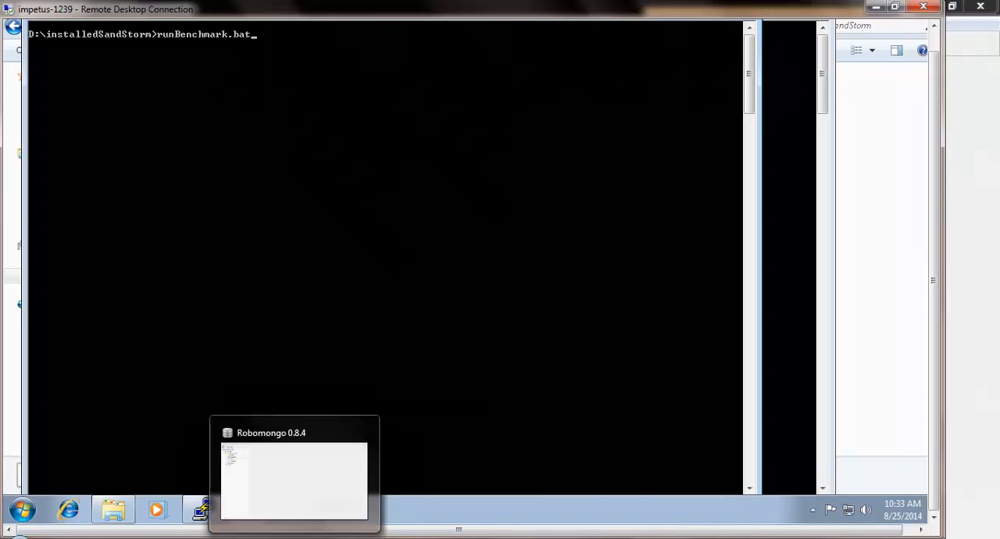
{"action": "left_click", "coordinate": [294, 481]}
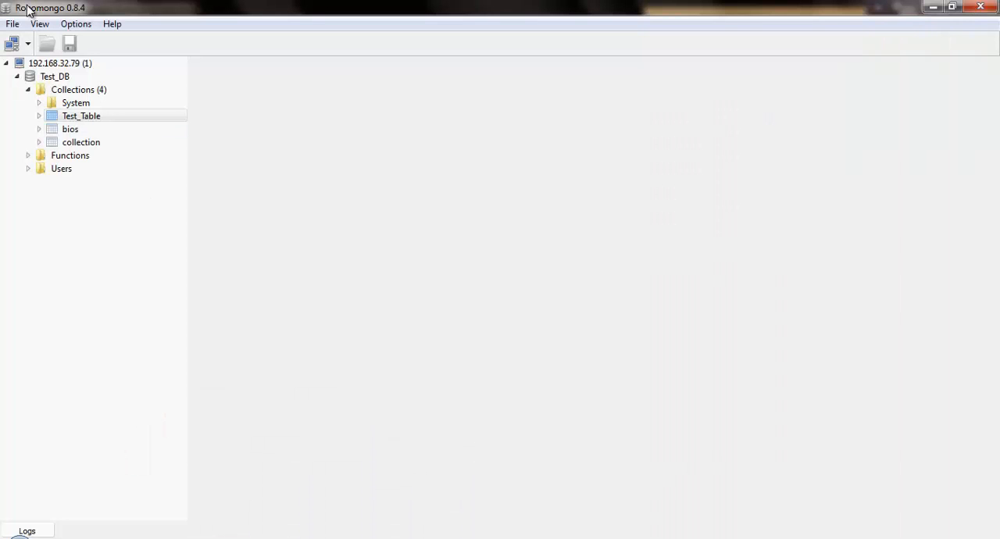
{"action": "left_click", "coordinate": [85, 118]}
{"action": "right_click", "coordinate": [85, 119]}
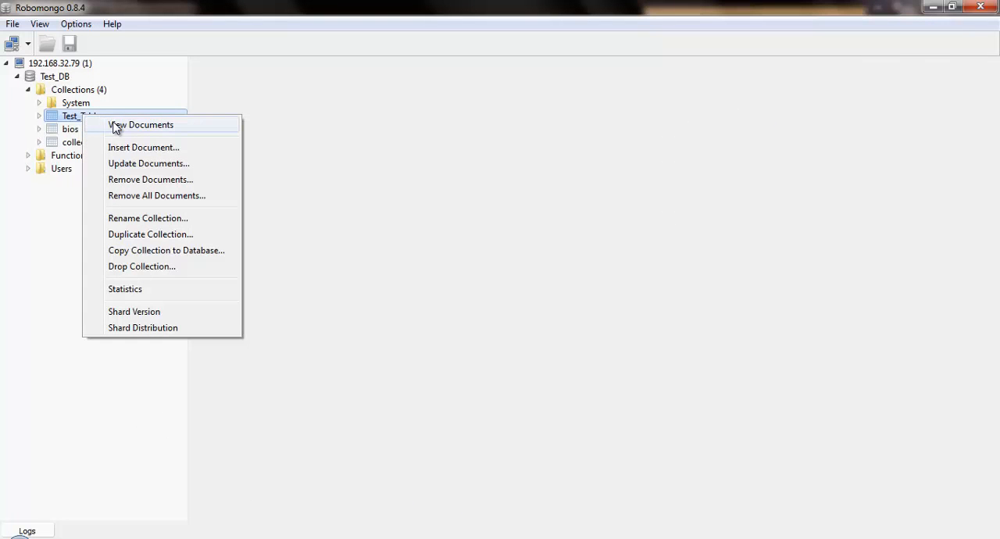
{"action": "left_click", "coordinate": [115, 128]}
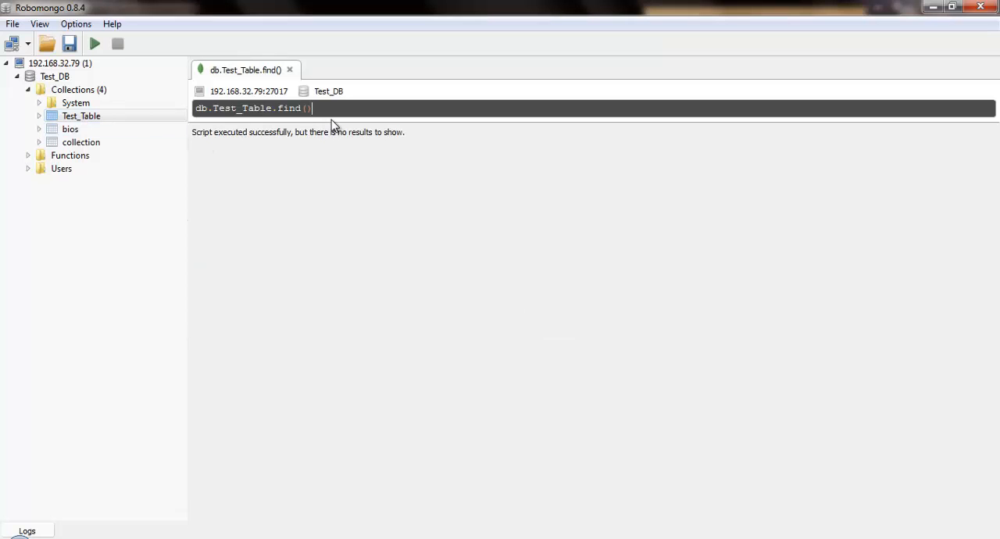
- Change the query to db.Test_Table.count() and execute it
{"action": "key", "text": "BackSpace"}
{"action": "key", "text": "BackSpace"}
{"action": "key", "text": "BackSpace"}
{"action": "key", "text": "BackSpace"}
{"action": "key", "text": "BackSpace"}
{"action": "key", "text": "BackSpace"}
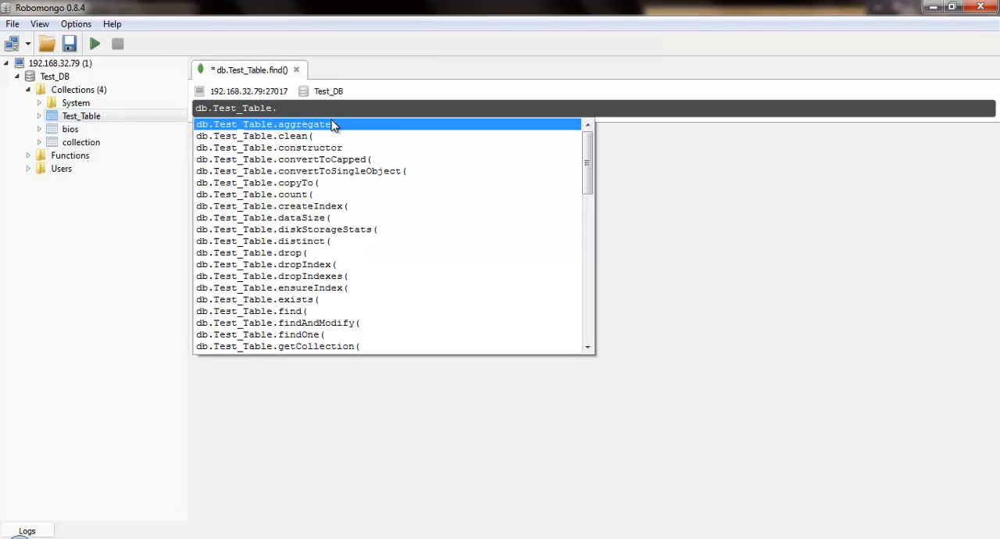
{"action": "type", "text": "count"}
{"action": "key", "text": "Return"}
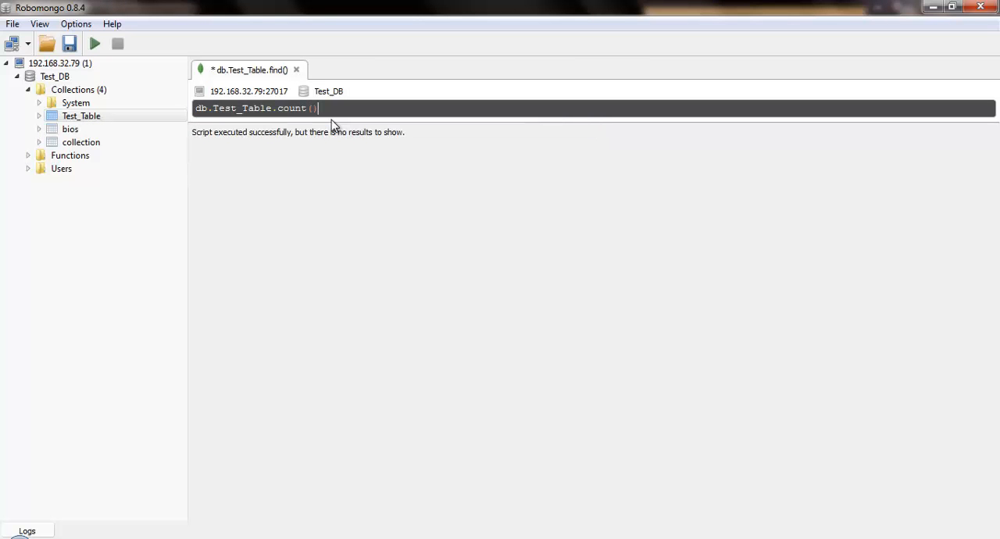
{"action": "key", "text": "ctrl+Return"}
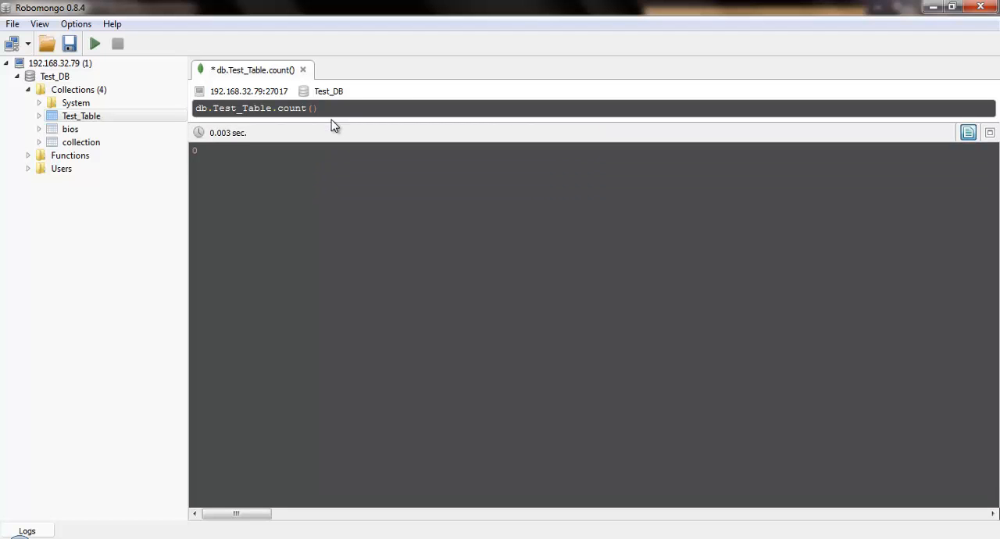
- Return to the remote command prompt and execute the entered runBenchmark.bat command
{"action": "key", "text": "alt+Tab"}
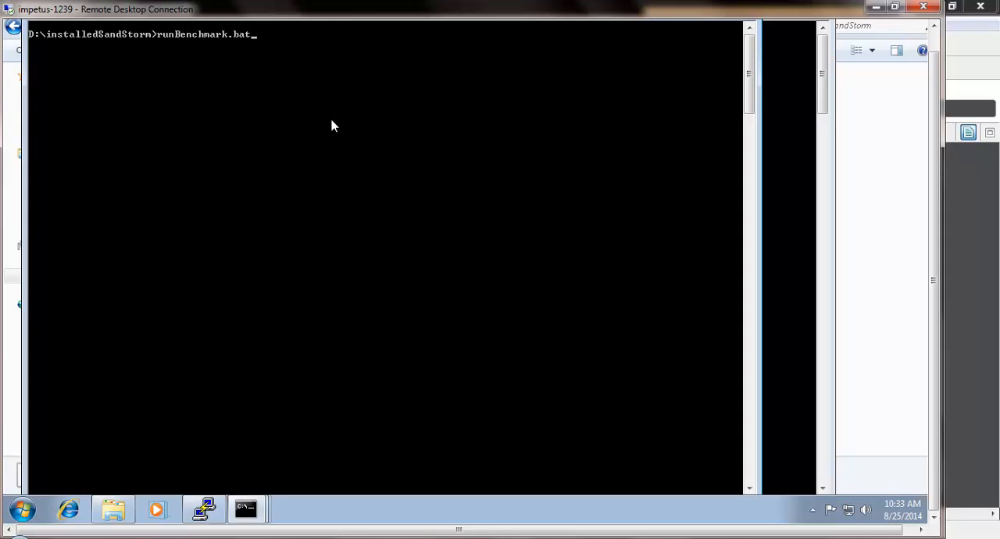
{"action": "key", "text": "Return"}
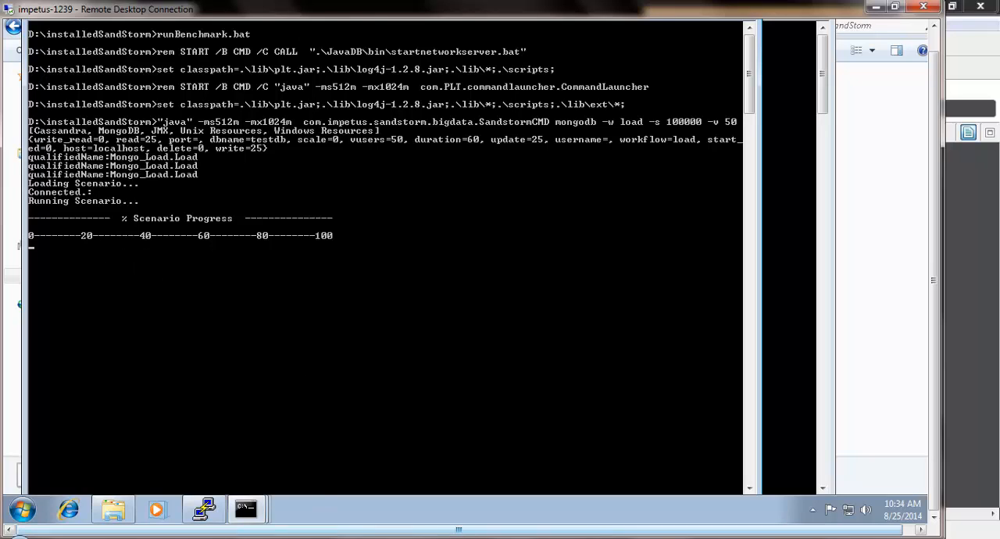
- Switch to Robomongo and re-run the Test_Table count query while the load benchmark is running
{"action": "left_click", "coordinate": [294, 476]}
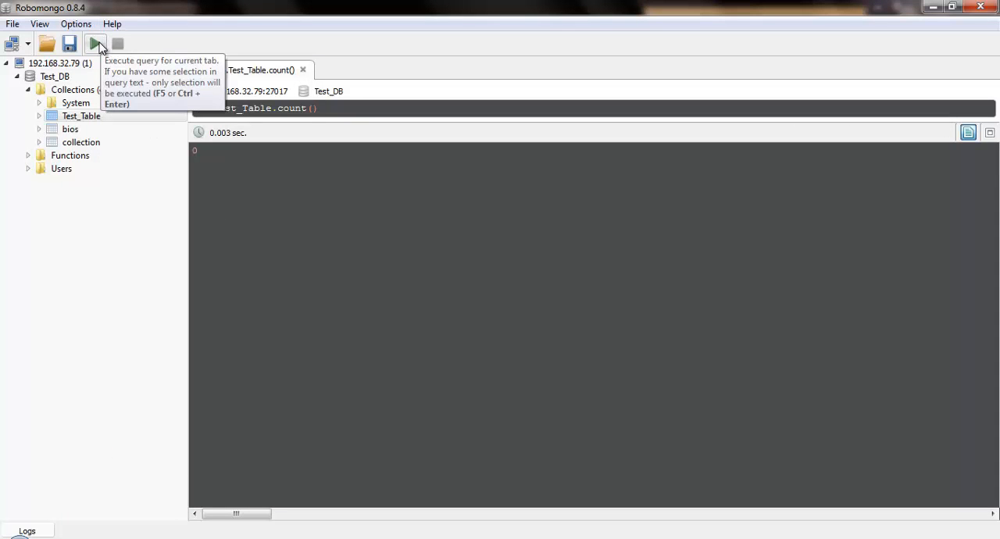
{"action": "left_click", "coordinate": [95, 44]}
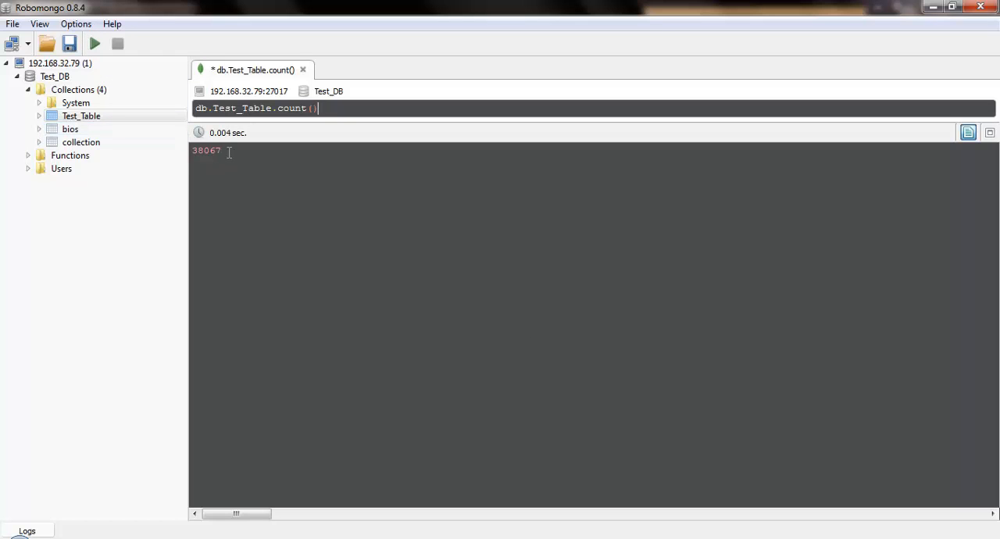
{"action": "left_click_drag", "start_coordinate": [229, 152], "coordinate": [186, 150]}
{"action": "key", "text": "alt+Tab"}
{"action": "left_click", "coordinate": [99, 44]}
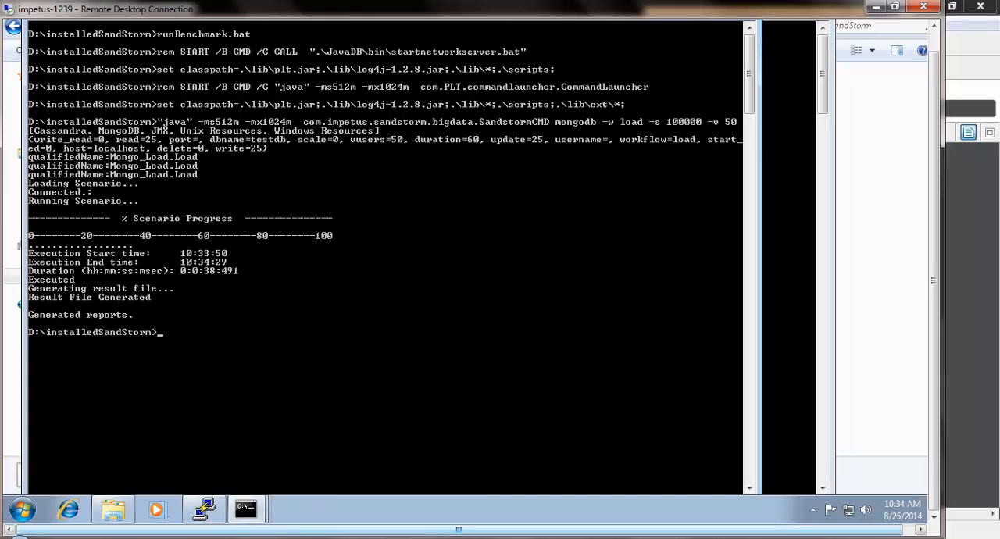
- Re-run the Test_Table count in Robomongo after the benchmark has finished, and return to the remote command prompt
{"action": "left_click", "coordinate": [297, 538]}
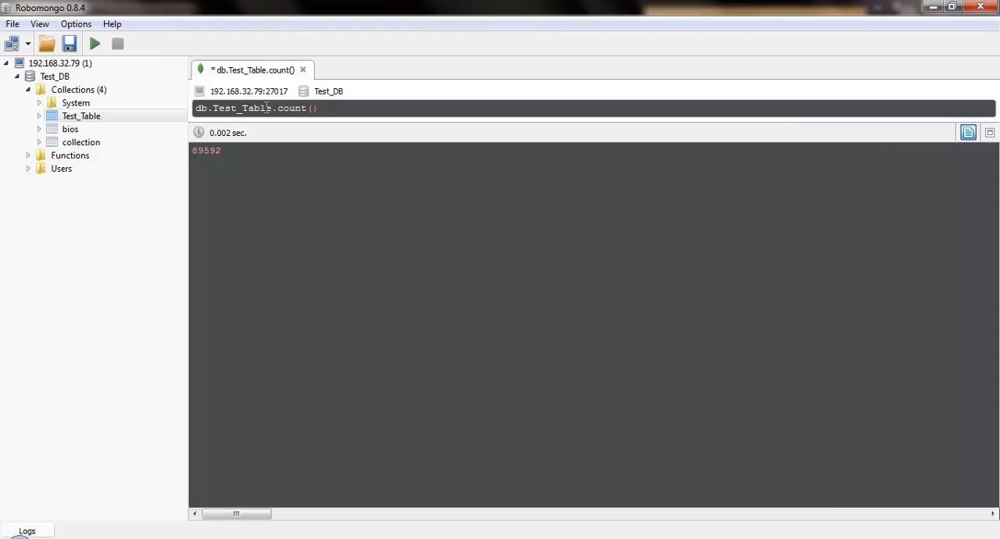
{"action": "left_click", "coordinate": [95, 44]}
{"action": "left_click_drag", "start_coordinate": [239, 152], "coordinate": [179, 146]}
{"action": "left_click", "coordinate": [233, 537]}
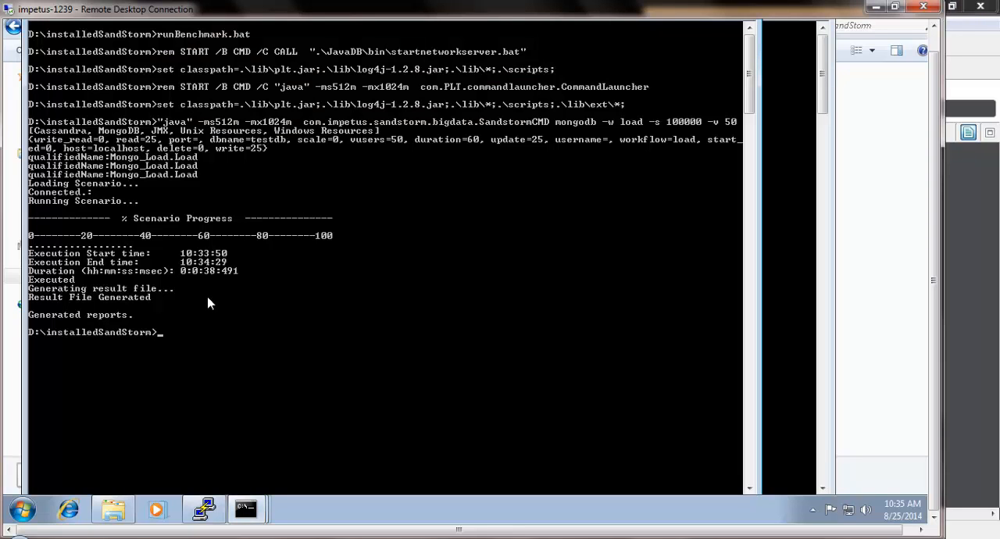
- Open the resultfiles folder in installedSandStorm, sort it by newest modification date and open the 10-34-29 AM 25 Aug 2014 folder
{"action": "left_click", "coordinate": [116, 511]}
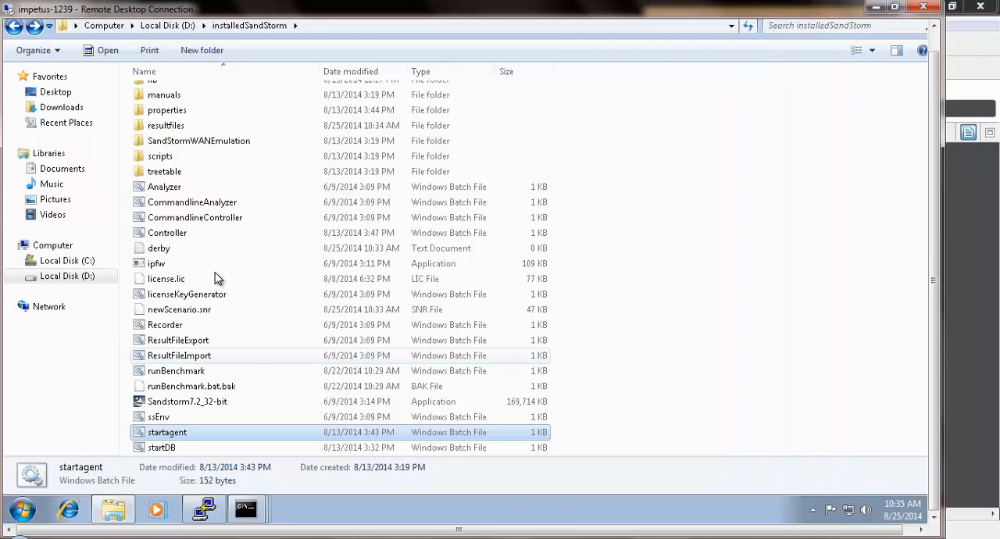
{"action": "double_click", "coordinate": [183, 126]}
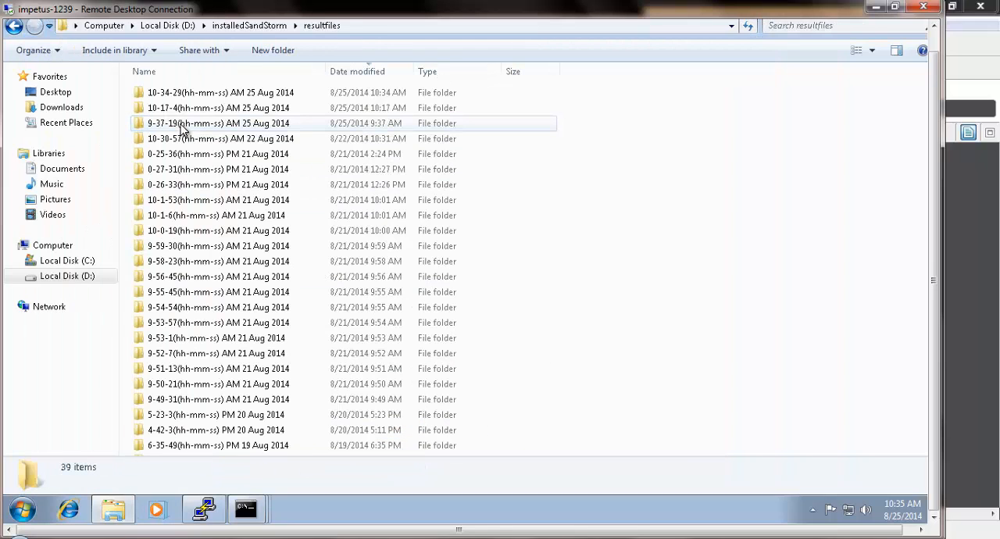
{"action": "left_click", "coordinate": [371, 73]}
{"action": "left_click", "coordinate": [371, 74]}
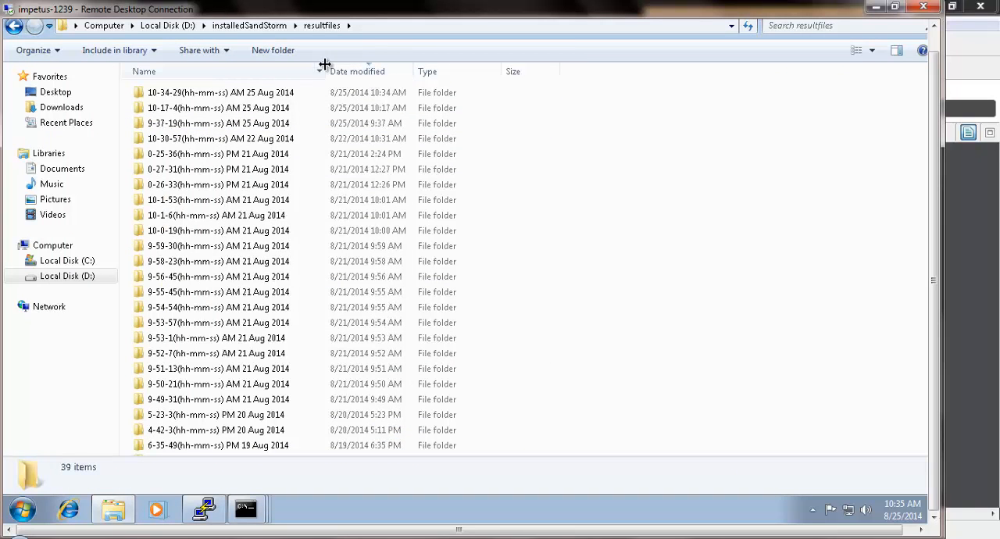
{"action": "double_click", "coordinate": [326, 71]}
{"action": "double_click", "coordinate": [285, 93]}
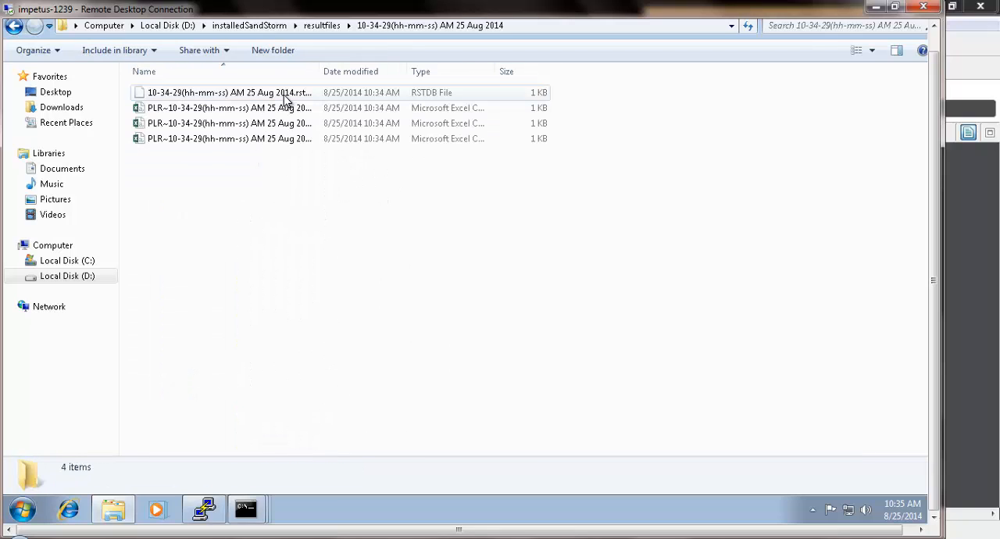
- Widen the file name column, open the TPSR report in Excel and autofit columns A to J
{"action": "double_click", "coordinate": [319, 71]}
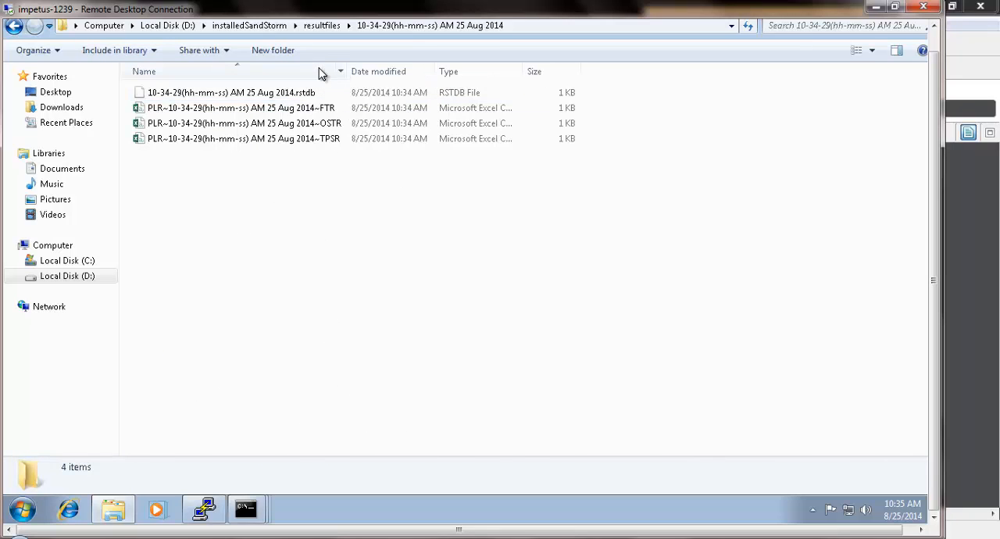
{"action": "left_click", "coordinate": [305, 138]}
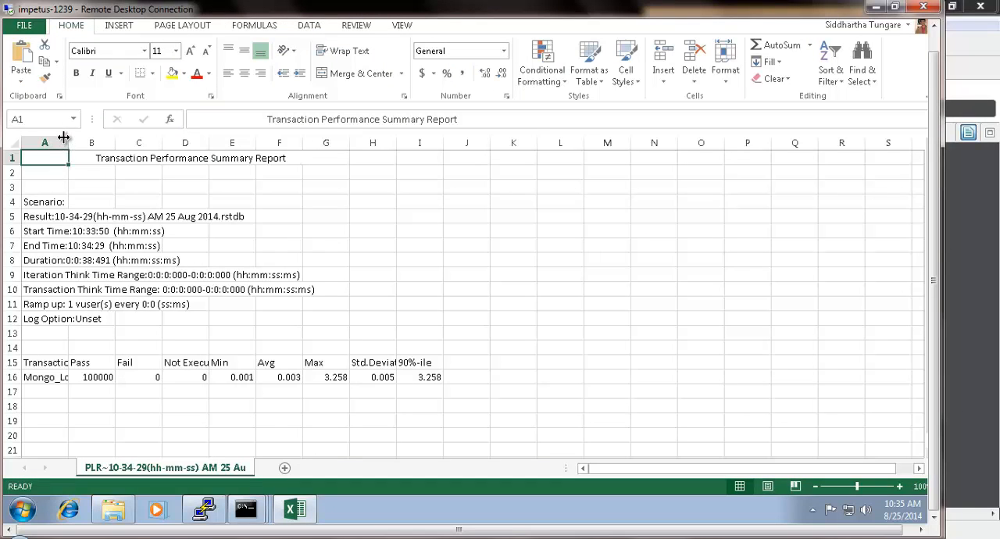
{"action": "left_click_drag", "start_coordinate": [58, 142], "coordinate": [469, 148]}
{"action": "double_click", "coordinate": [442, 148]}
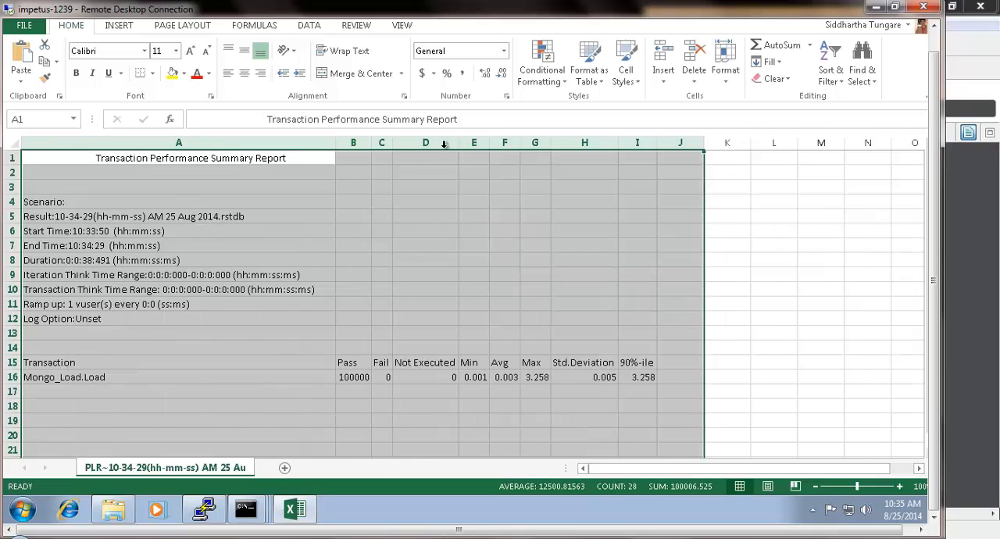
- Examine the Mongo_Load.Load transaction row in the summary report, including its standard deviation and 90th percentile values
{"action": "left_click", "coordinate": [431, 258]}
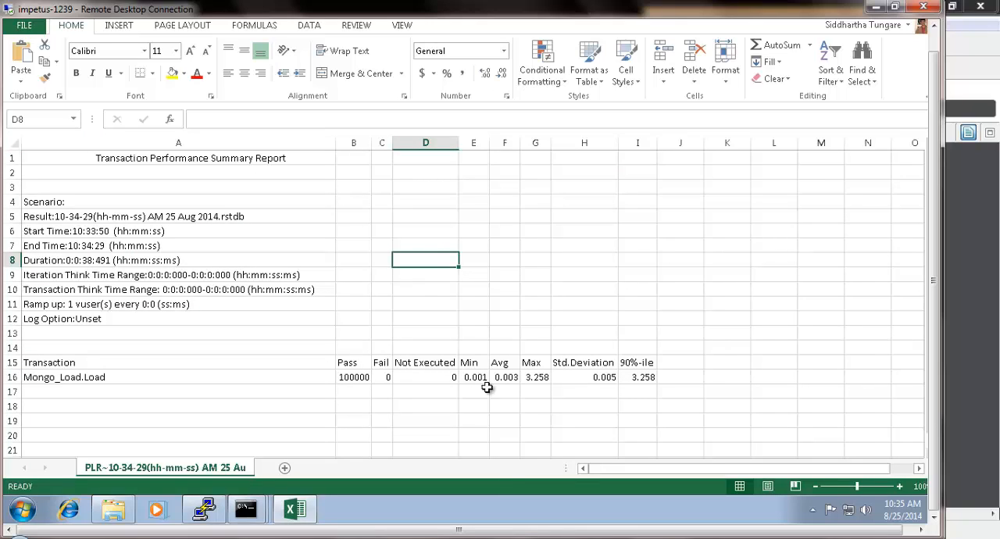
{"action": "left_click", "coordinate": [606, 377]}
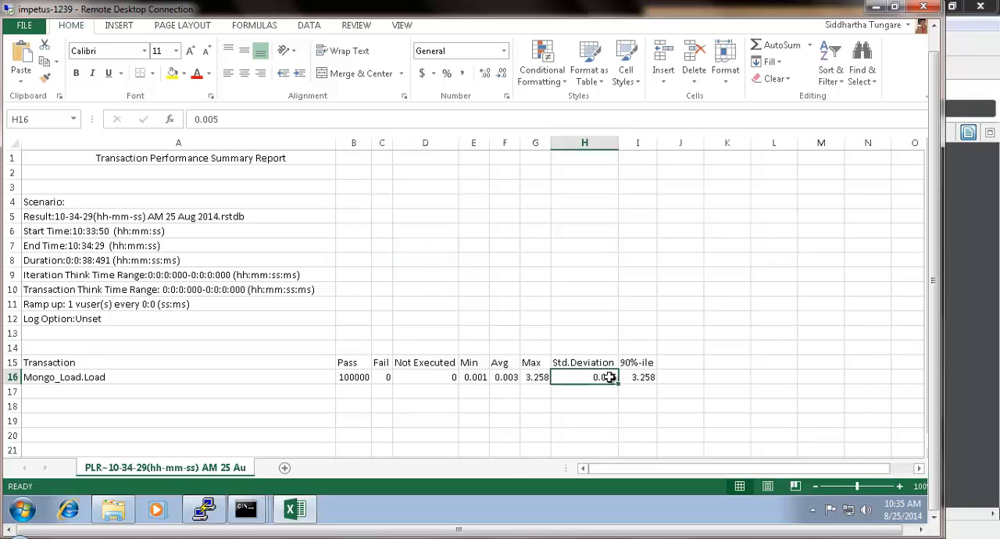
{"action": "left_click", "coordinate": [640, 379]}
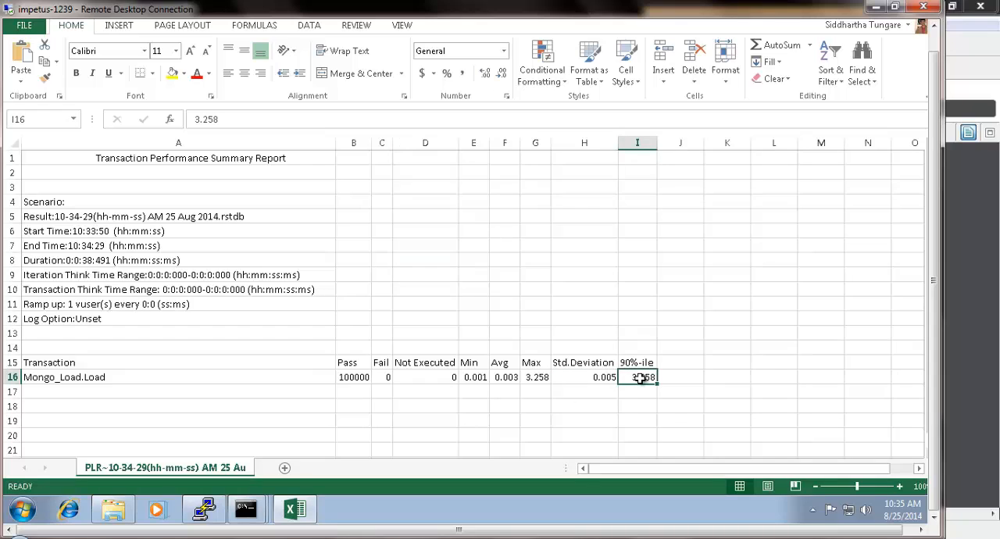
- Return to the result folder and open the OSTR throughput report in Excel
{"action": "left_click", "coordinate": [123, 520]}
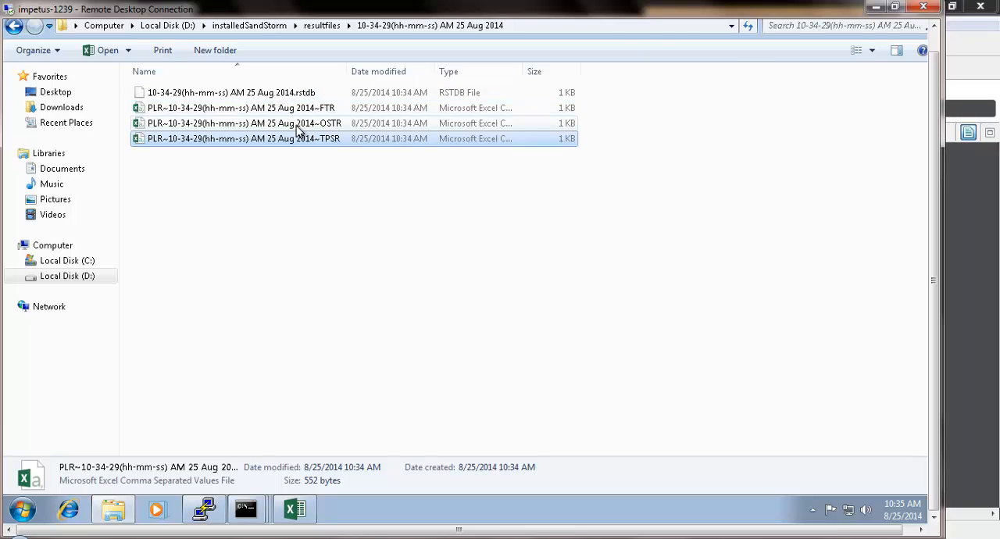
{"action": "double_click", "coordinate": [298, 125]}
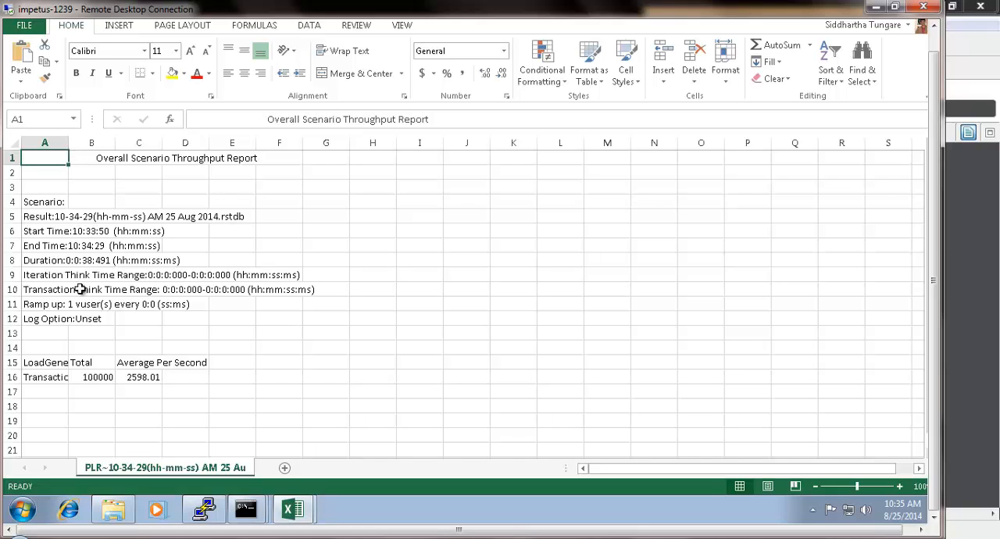
- Autofit column A of the throughput report and examine the Transactions row's total and average per second
{"action": "left_click", "coordinate": [104, 377]}
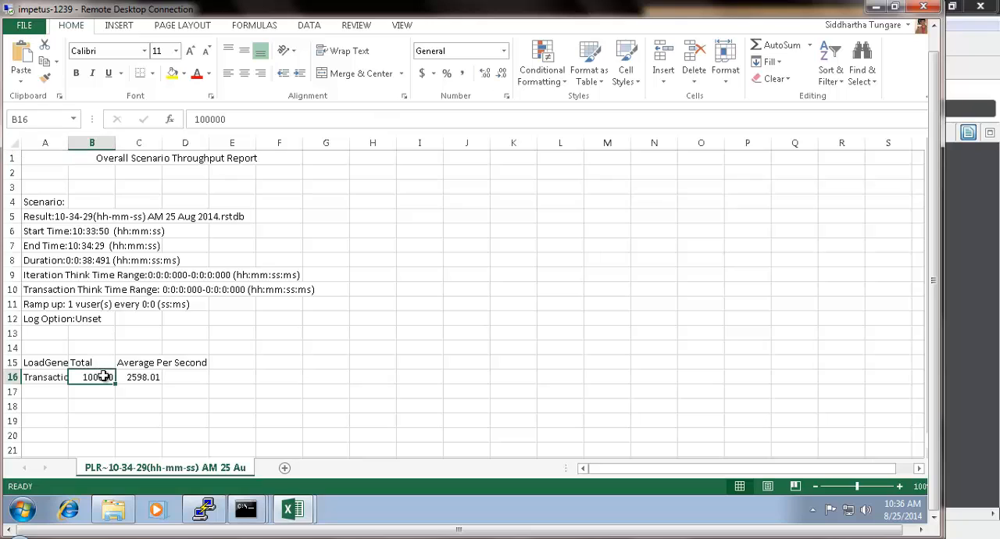
{"action": "double_click", "coordinate": [68, 143]}
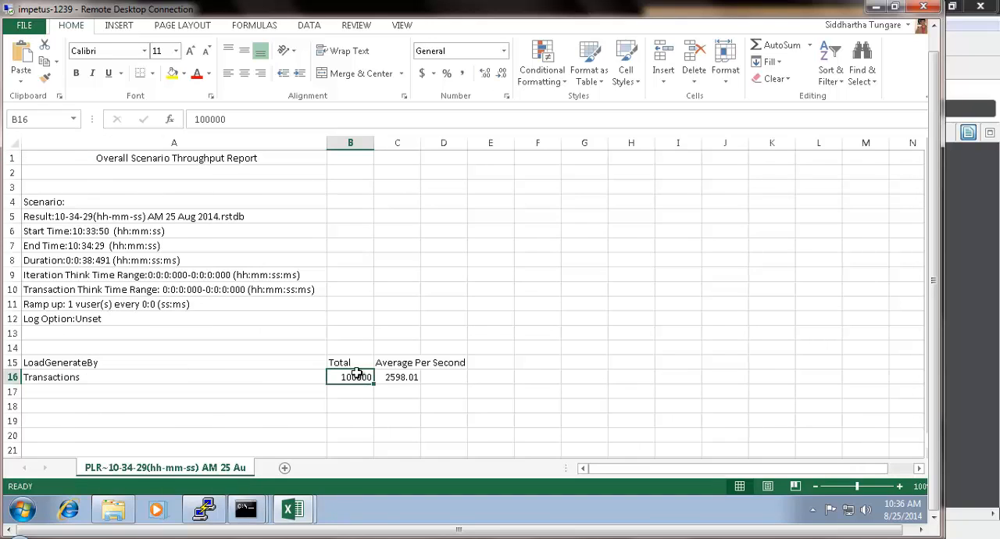
{"action": "left_click", "coordinate": [409, 376]}
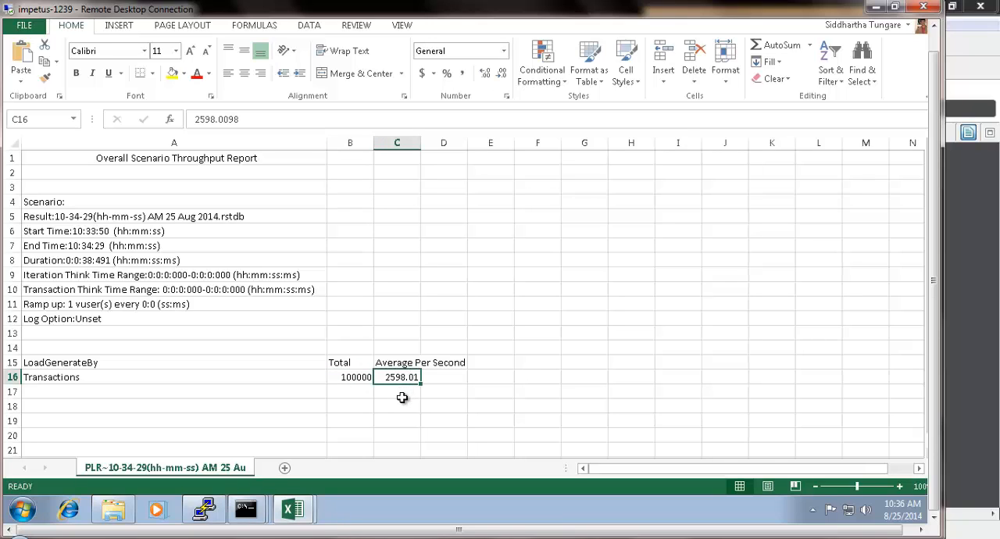
- Return to the 10-34-29 AM 25 Aug 2014 result folder and open the FTR failed transaction report in Excel
{"action": "left_click", "coordinate": [116, 511]}
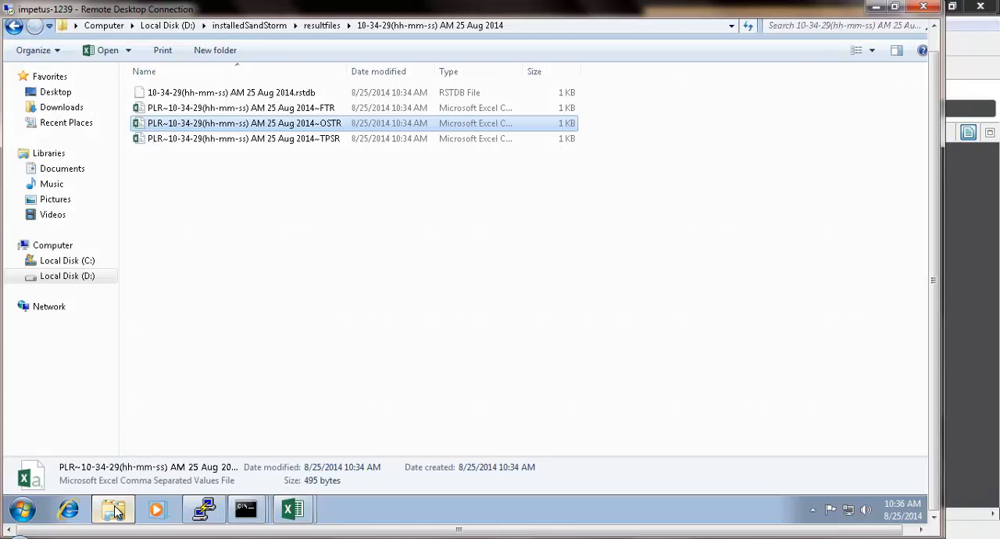
{"action": "left_click", "coordinate": [328, 109]}
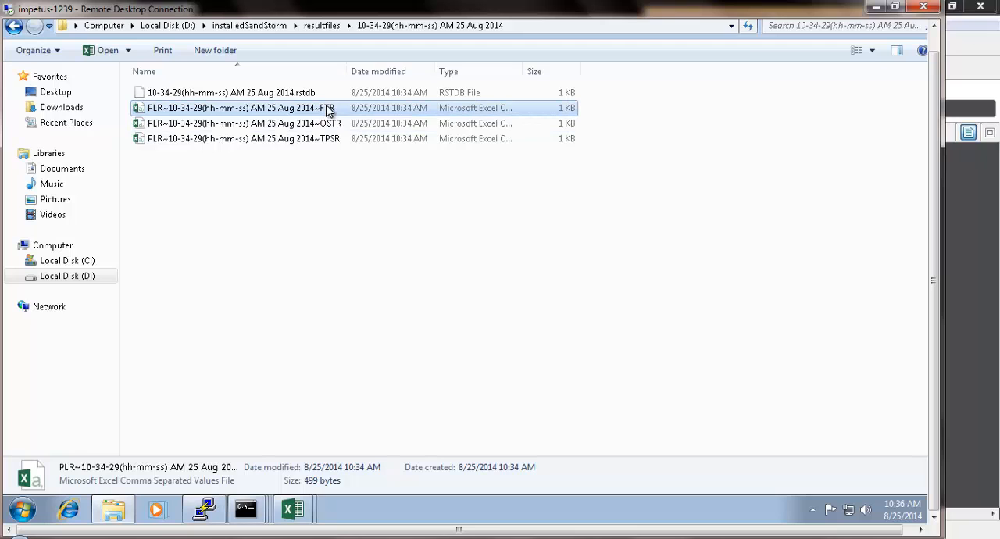
{"action": "double_click", "coordinate": [328, 110]}
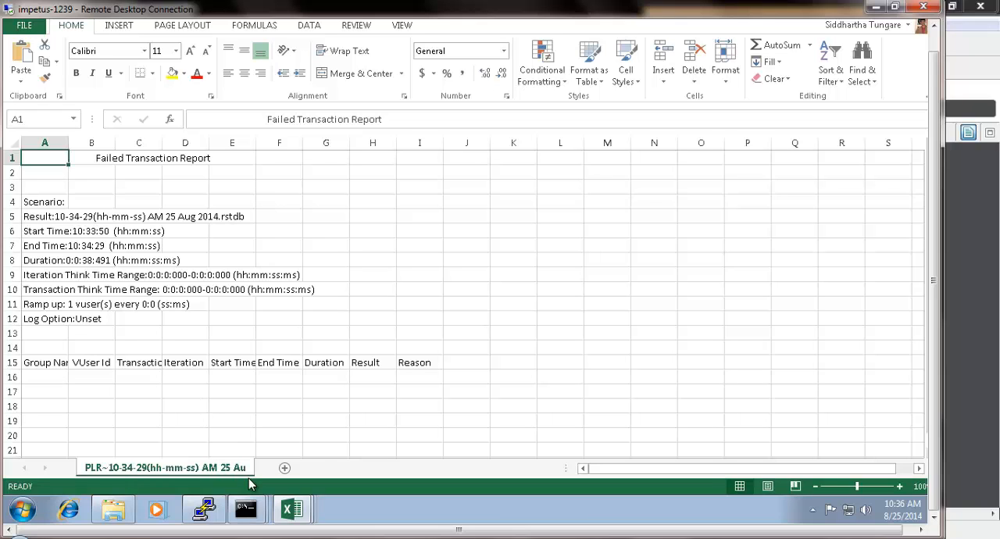
- Switch to the Administrator command prompt window that holds the runBenchmark.bat output
{"action": "left_click", "coordinate": [251, 508]}
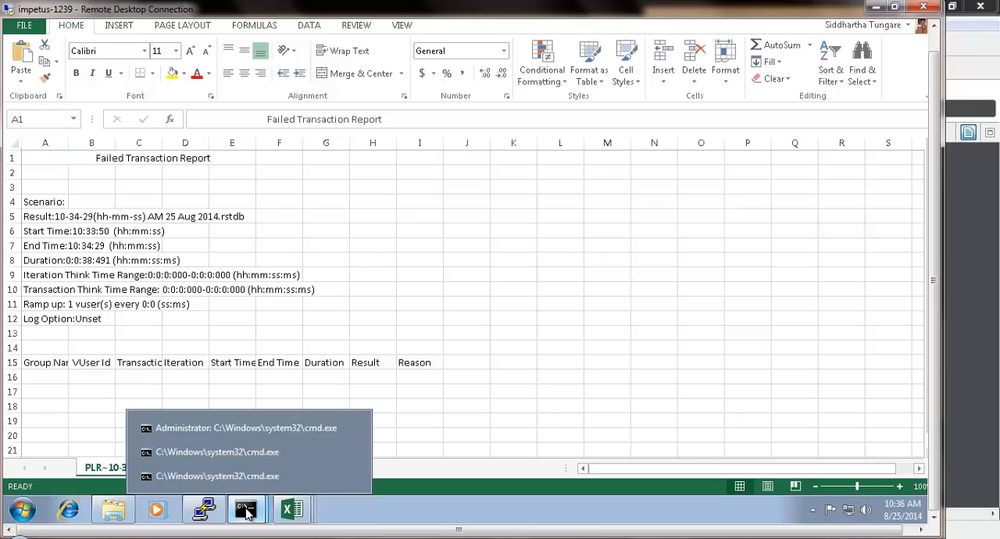
{"action": "left_click", "coordinate": [291, 429]}
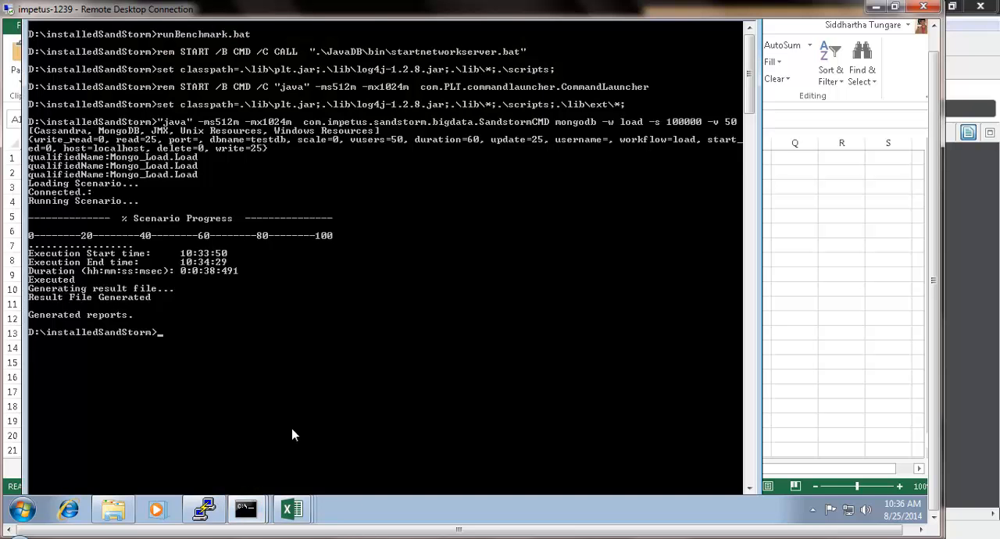